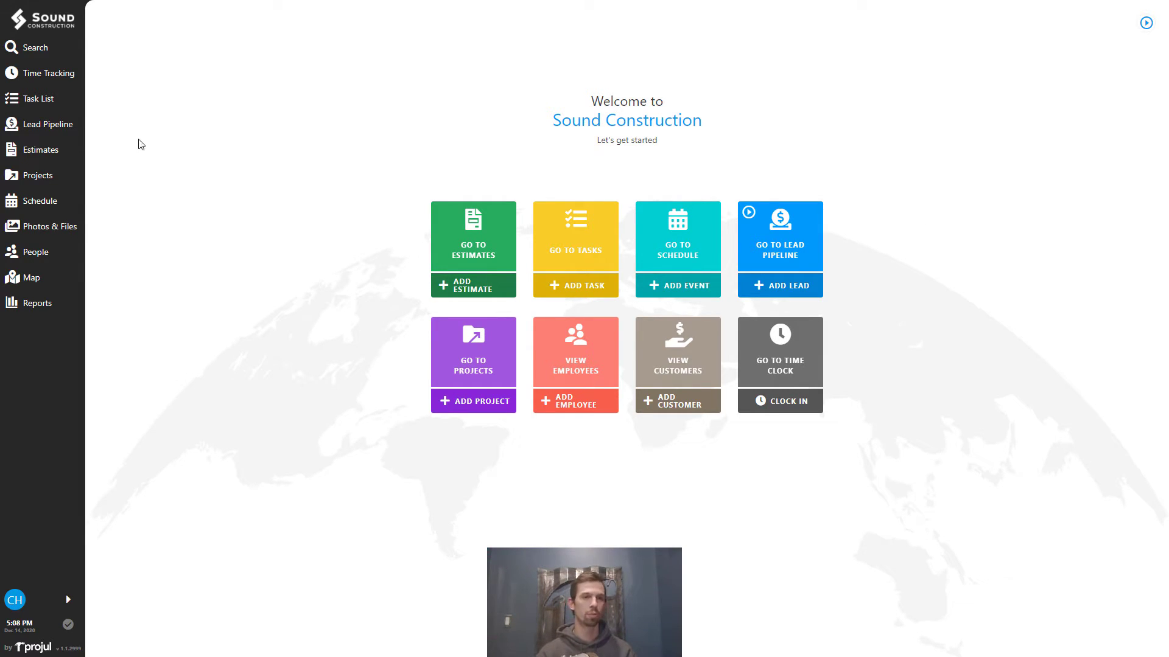
Get ready to open Estimates from the left sidebar of the Sound Construction welcome dashboard.
{"action": "mouse_move", "coordinate": [66, 151]}
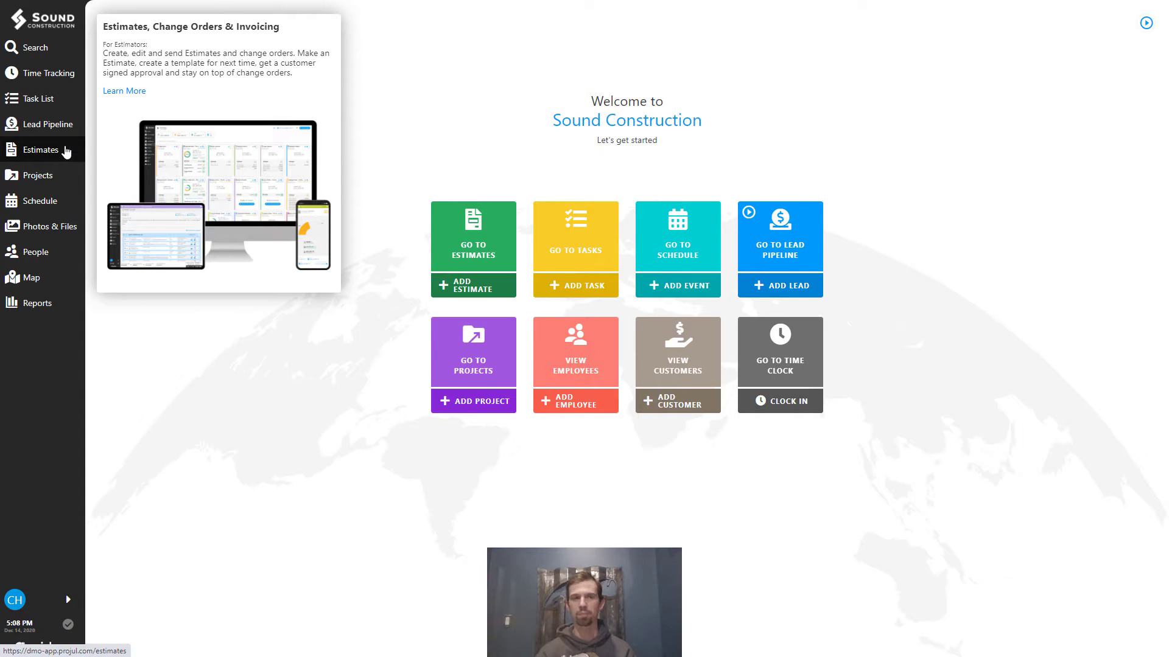
Open Estimates & Invoices and sort all 120 estimates by estimate date.
{"action": "left_click", "coordinate": [66, 151]}
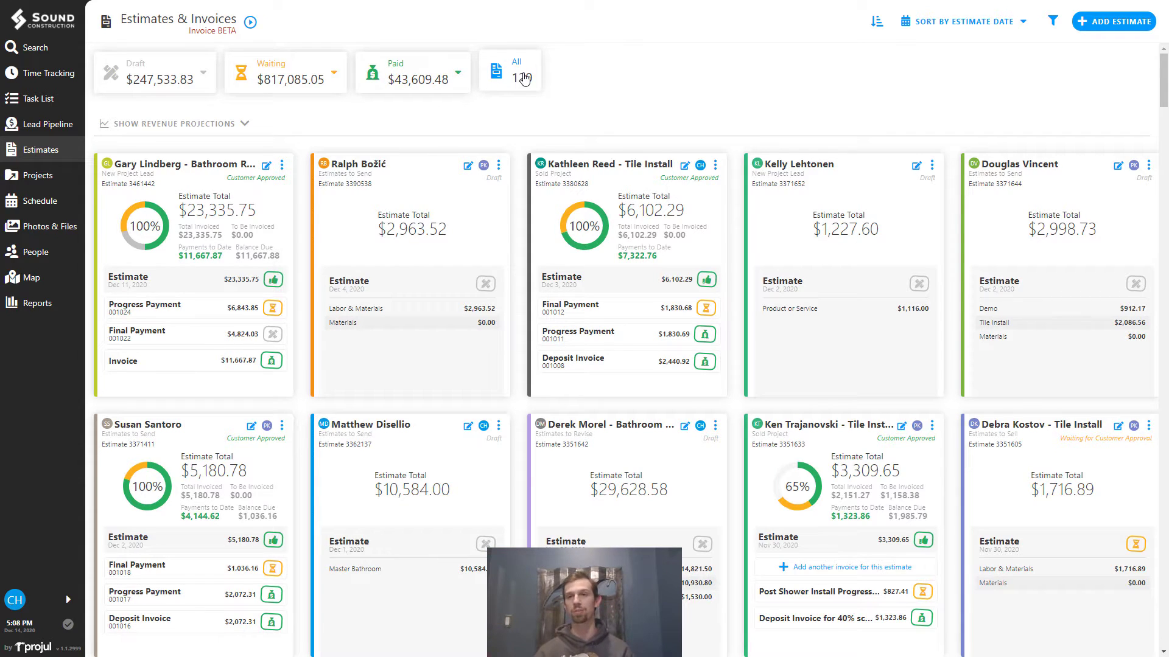
{"action": "left_click", "coordinate": [974, 23]}
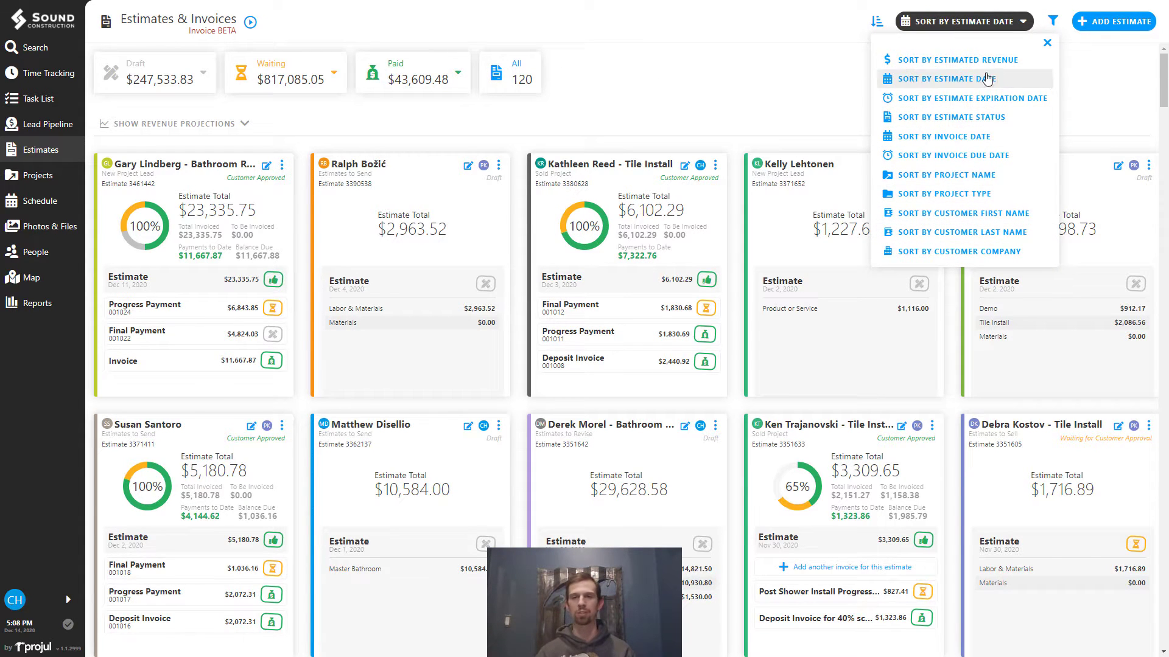
{"action": "left_click", "coordinate": [1037, 87]}
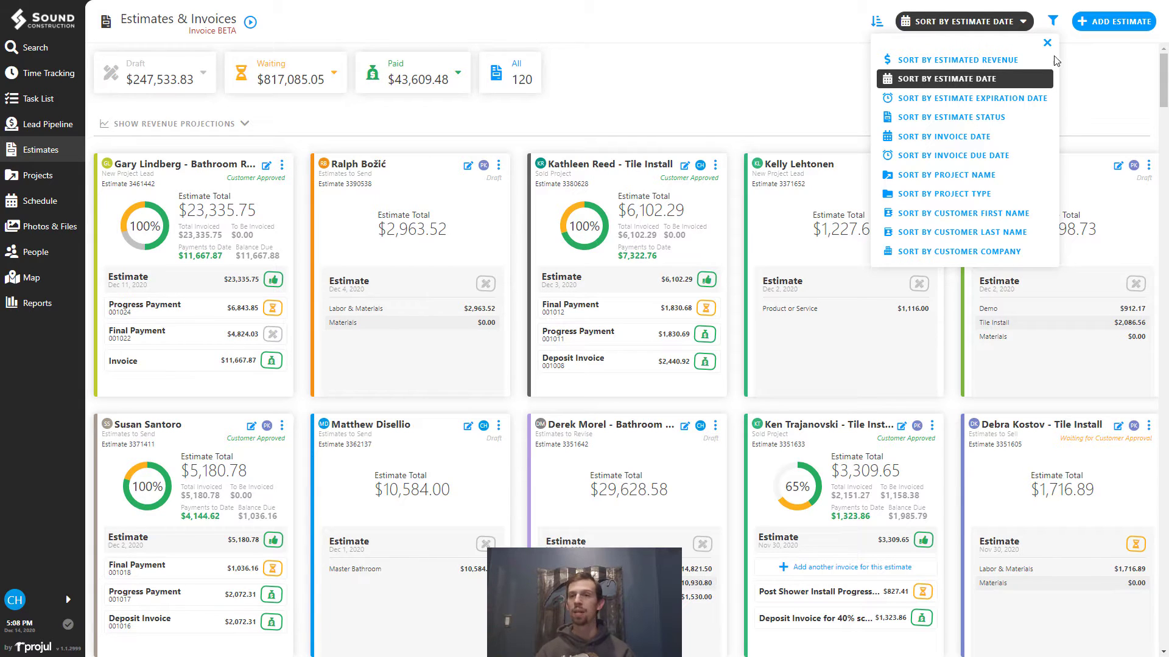
Filter invoice statuses to Draft, Waiting for Supervisor Review and Ready to Send to Customer.
{"action": "left_click", "coordinate": [1052, 21]}
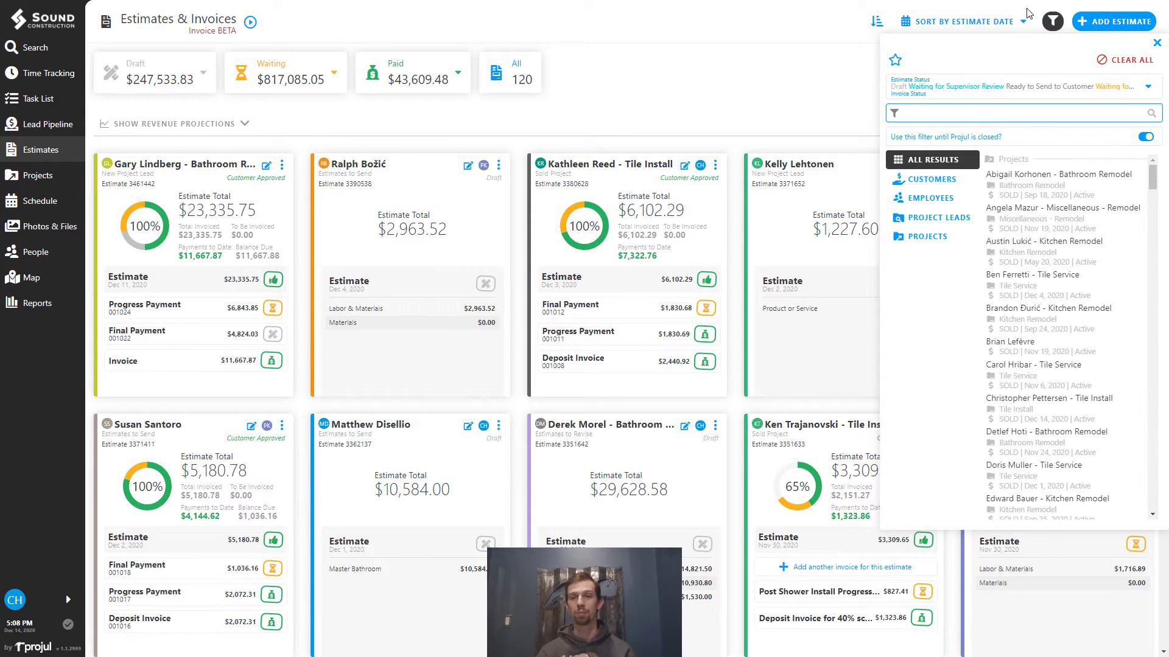
{"action": "left_click", "coordinate": [960, 82]}
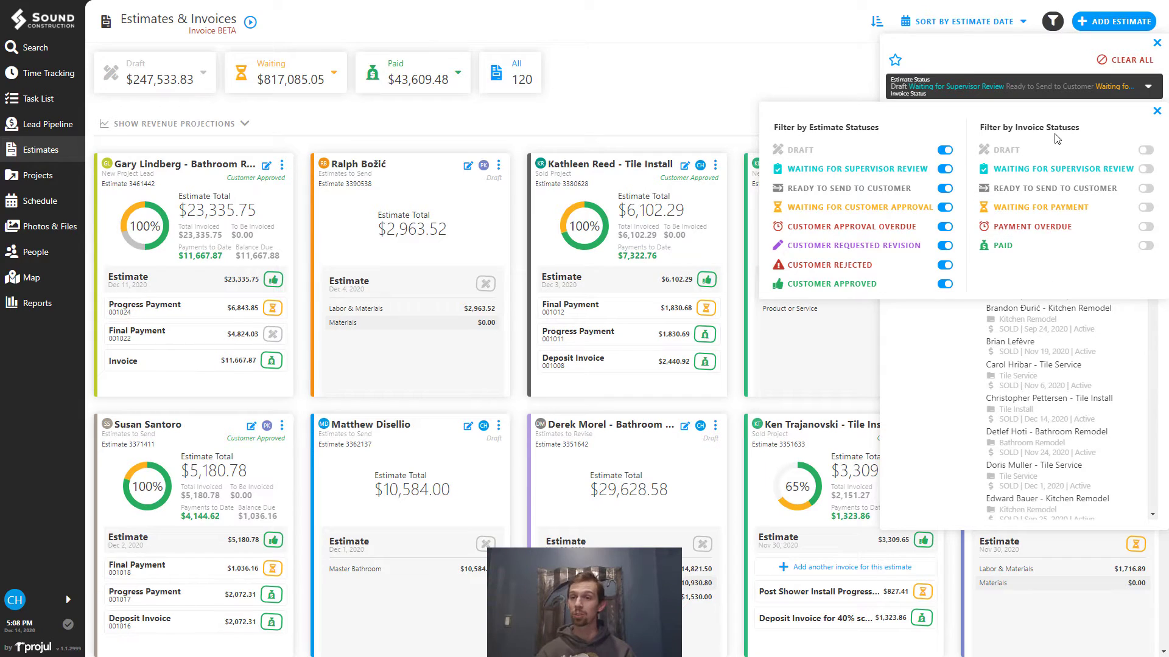
{"action": "left_click", "coordinate": [1133, 151]}
{"action": "left_click", "coordinate": [1127, 170]}
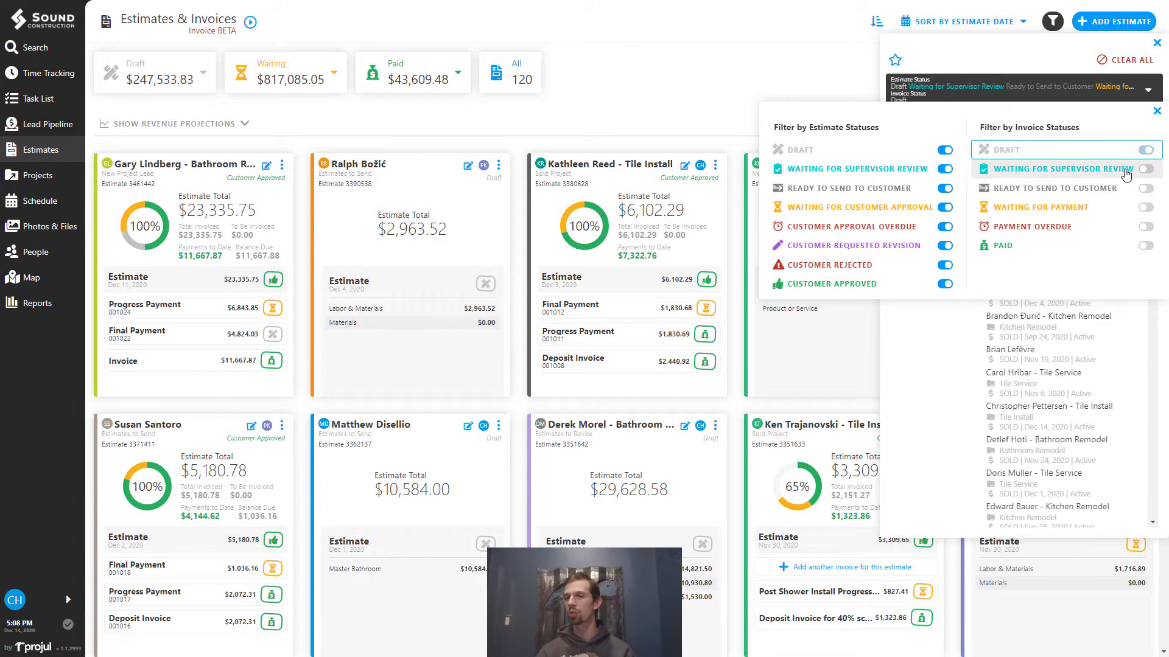
{"action": "left_click", "coordinate": [1020, 206]}
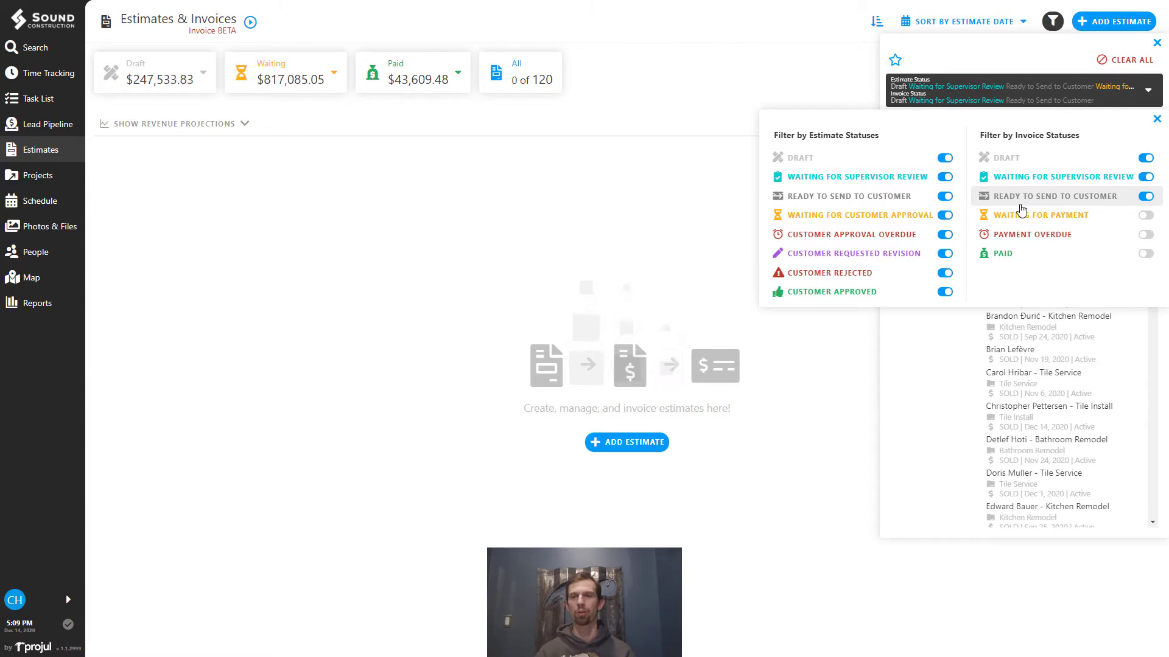
{"action": "left_click", "coordinate": [1157, 120]}
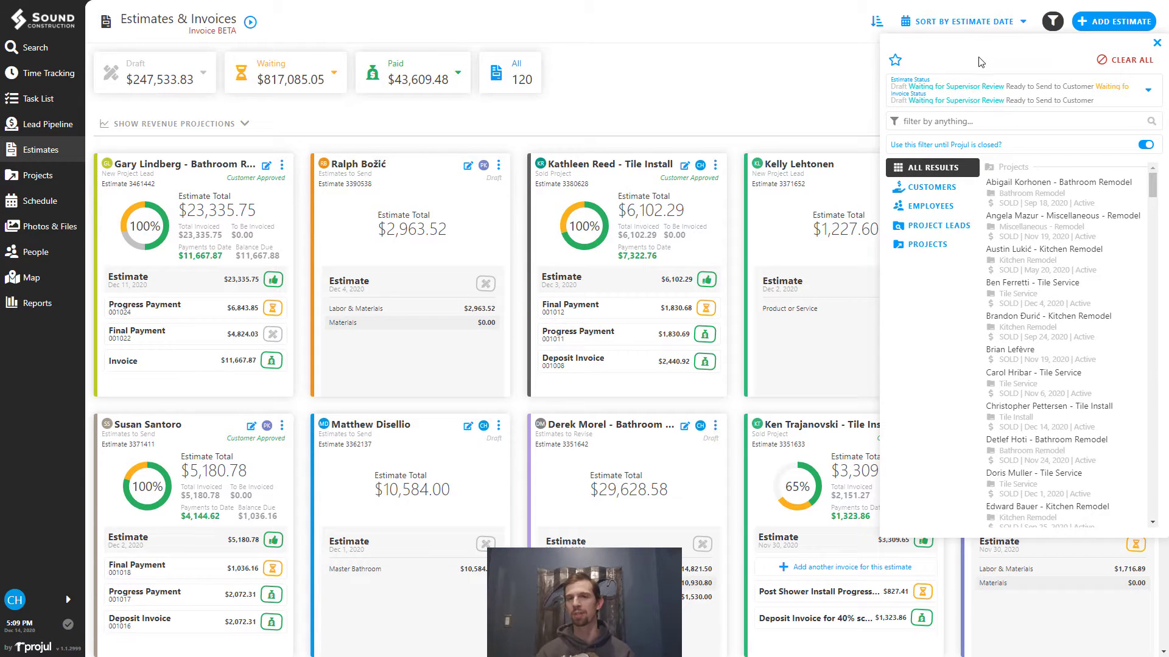
Save the current status filter under the name 'The perfect invoice filter'.
{"action": "left_click", "coordinate": [895, 60]}
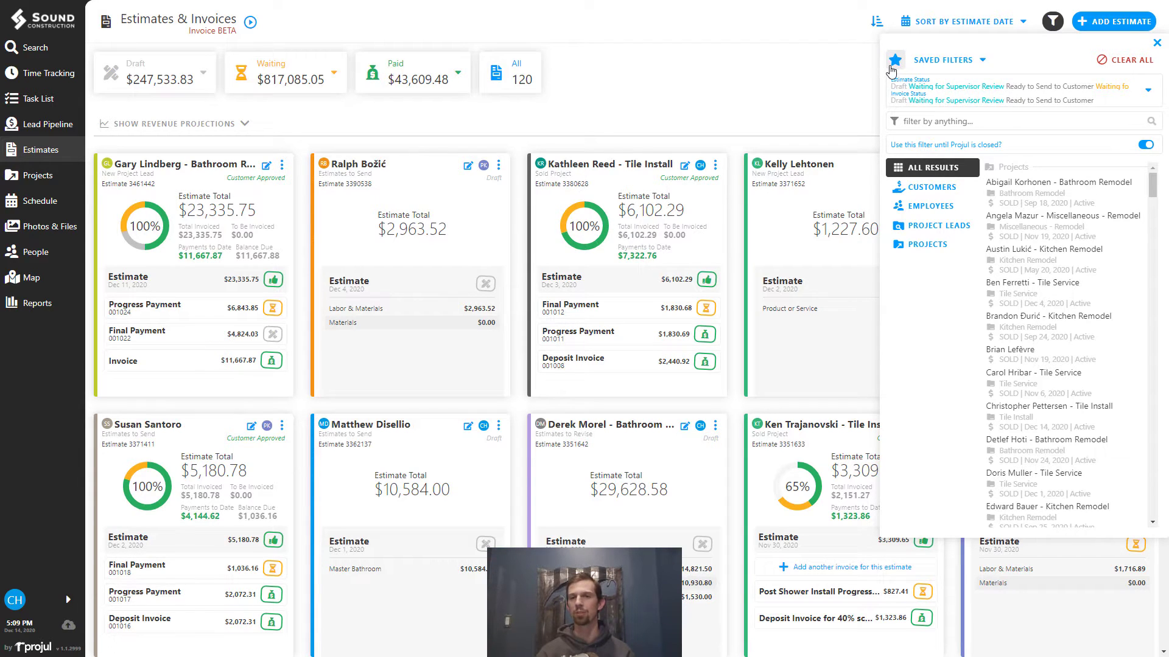
{"action": "left_click", "coordinate": [943, 59]}
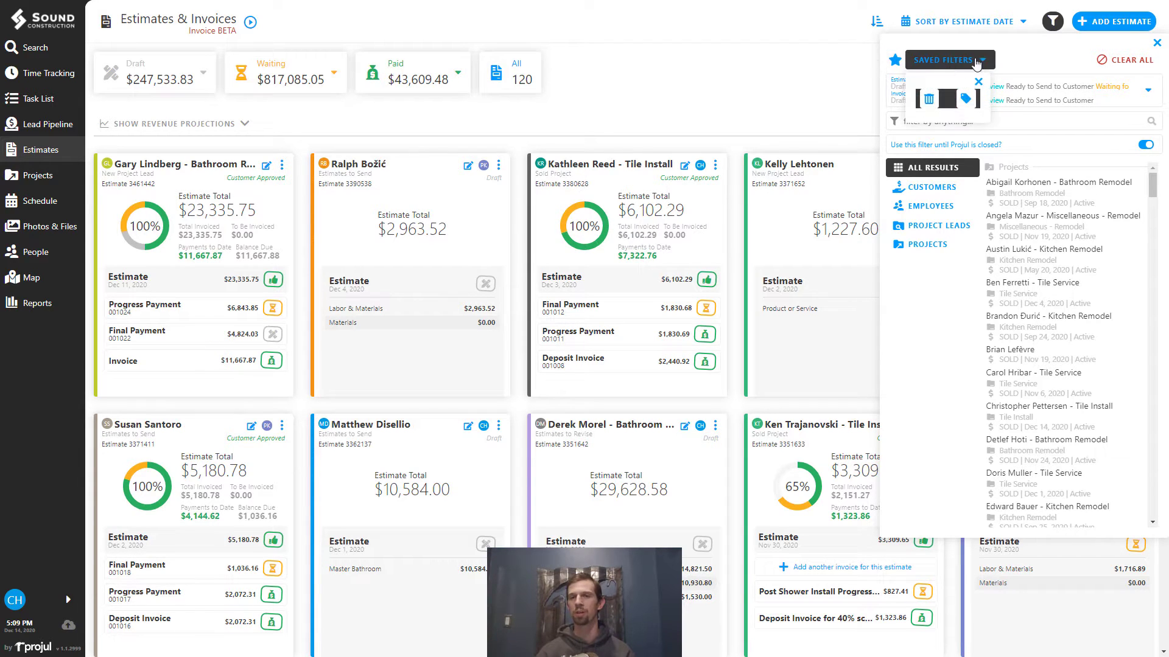
{"action": "left_click", "coordinate": [967, 100]}
{"action": "left_click", "coordinate": [513, 320]}
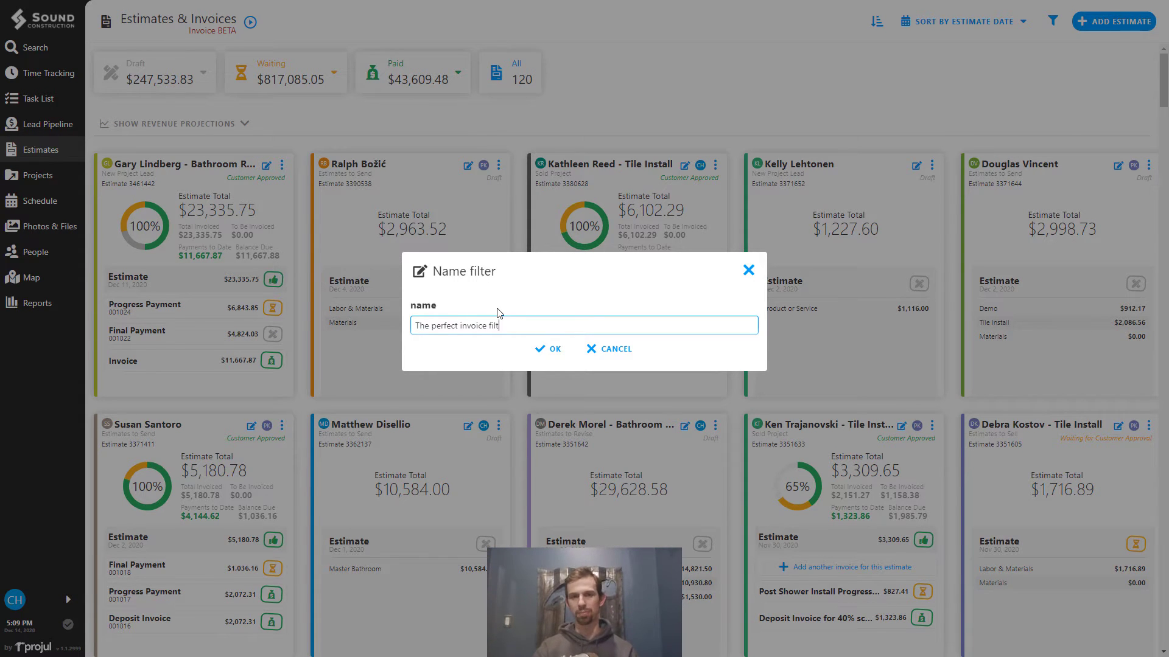
{"action": "left_click", "coordinate": [526, 350]}
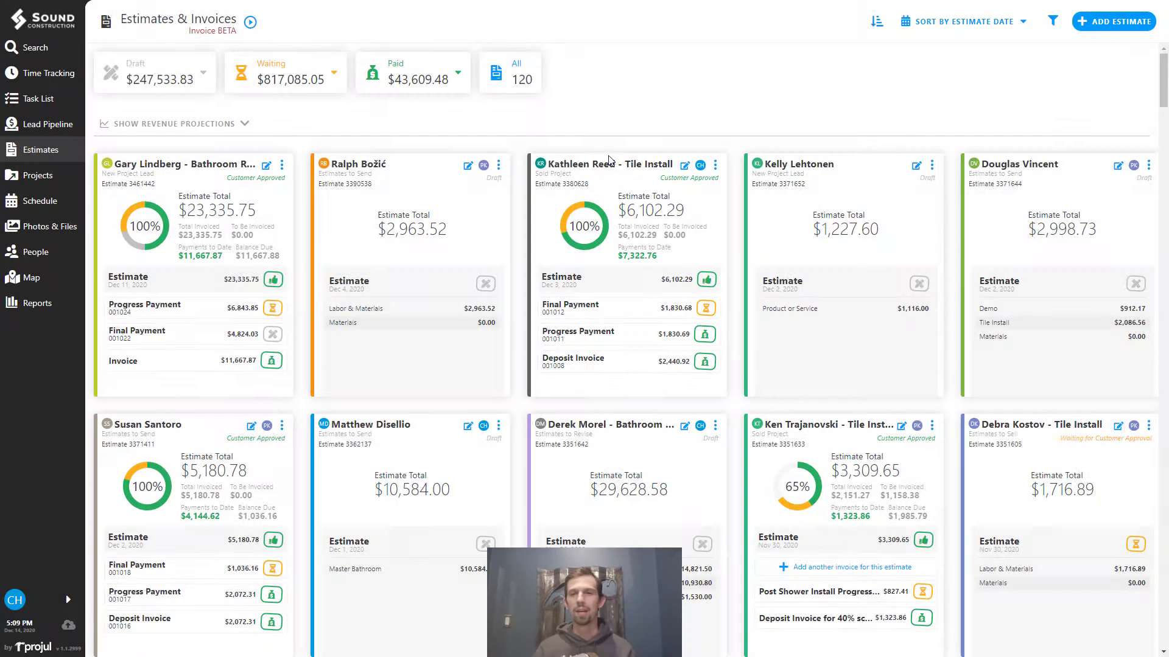
Reapply The perfect invoice filter from the saved filters list.
{"action": "left_click", "coordinate": [1052, 21]}
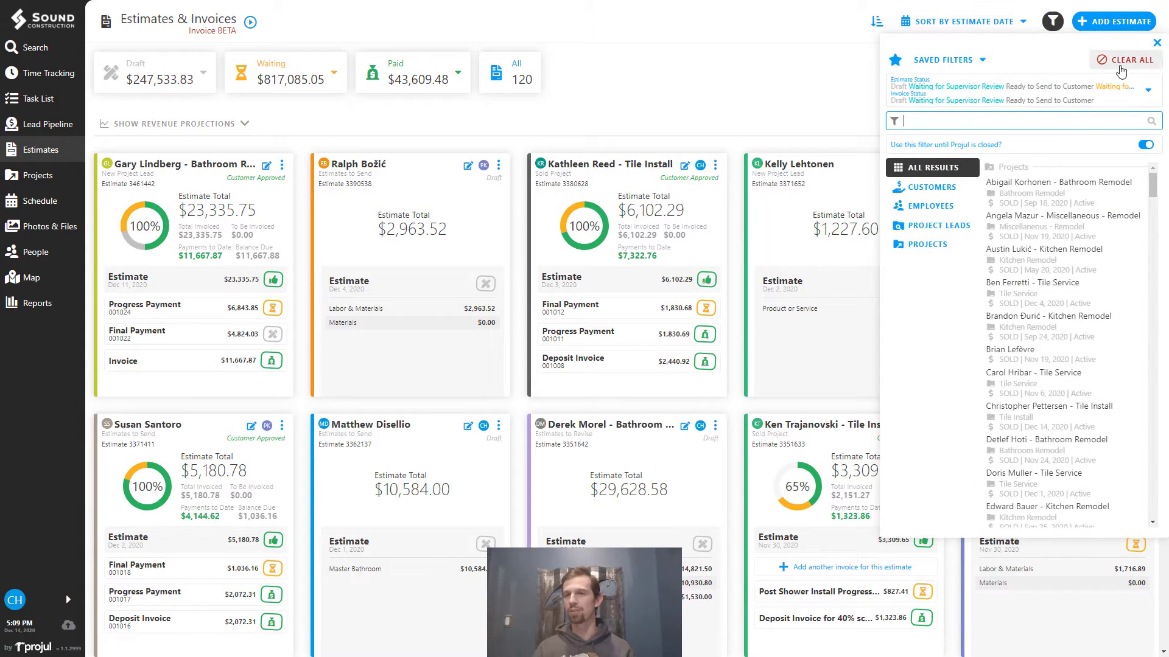
{"action": "left_click", "coordinate": [976, 61]}
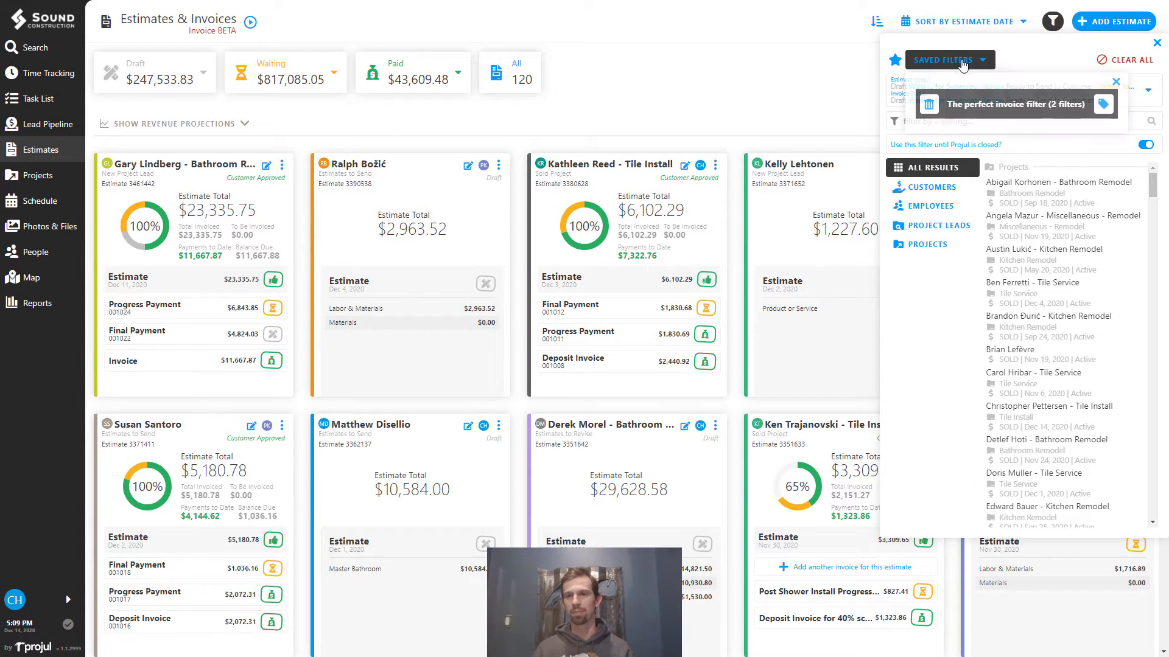
{"action": "left_click", "coordinate": [996, 108]}
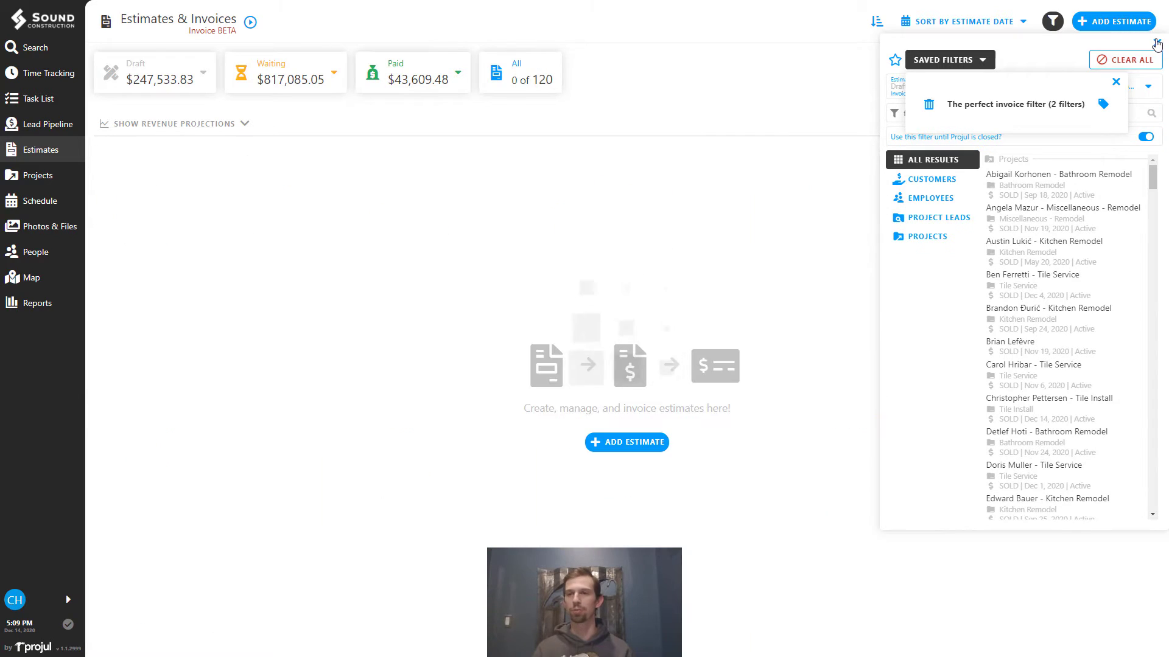
{"action": "left_click", "coordinate": [417, 47]}
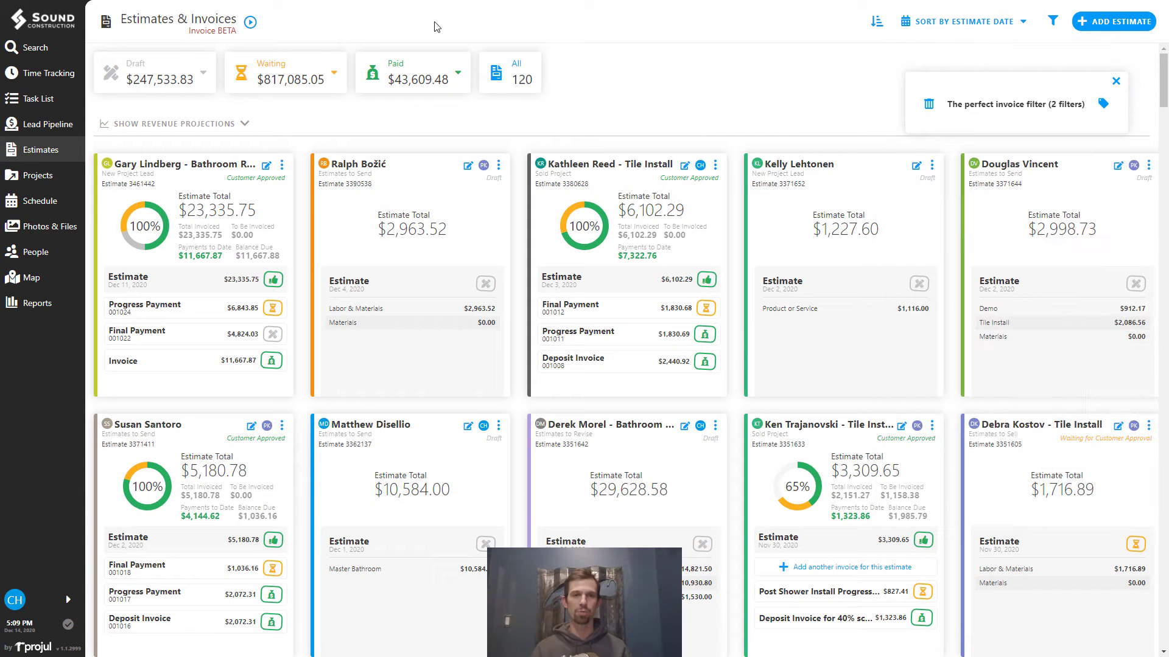
Narrow the list to Draft estimates, then to estimates with Draft invoices.
{"action": "left_click", "coordinate": [161, 64]}
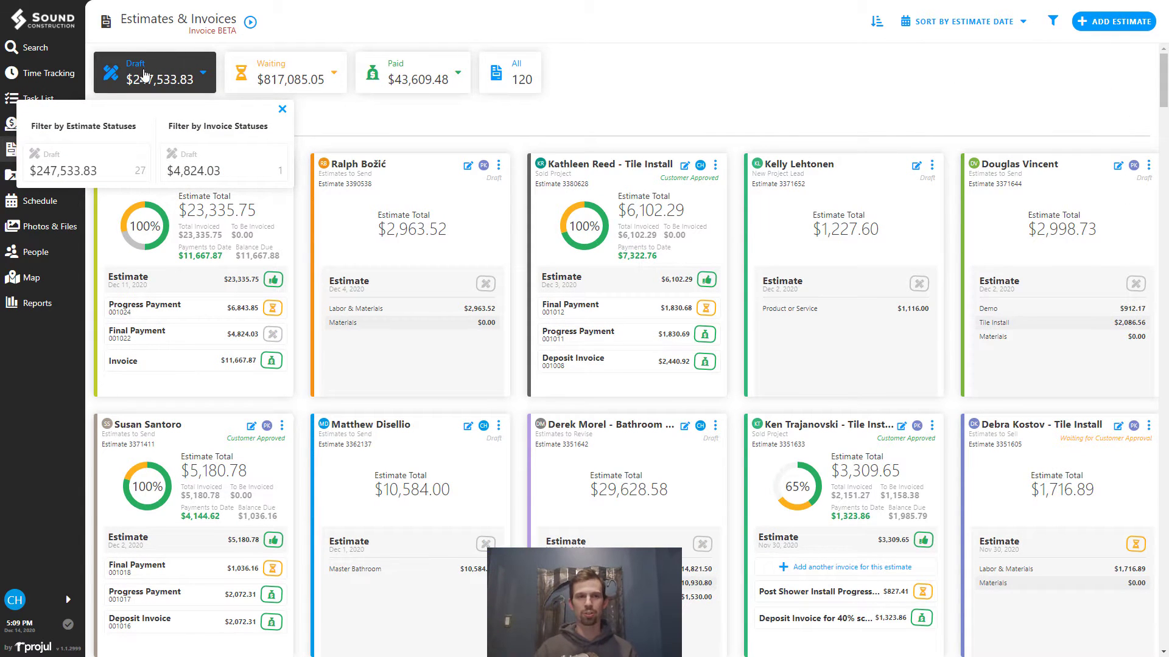
{"action": "left_click", "coordinate": [58, 159]}
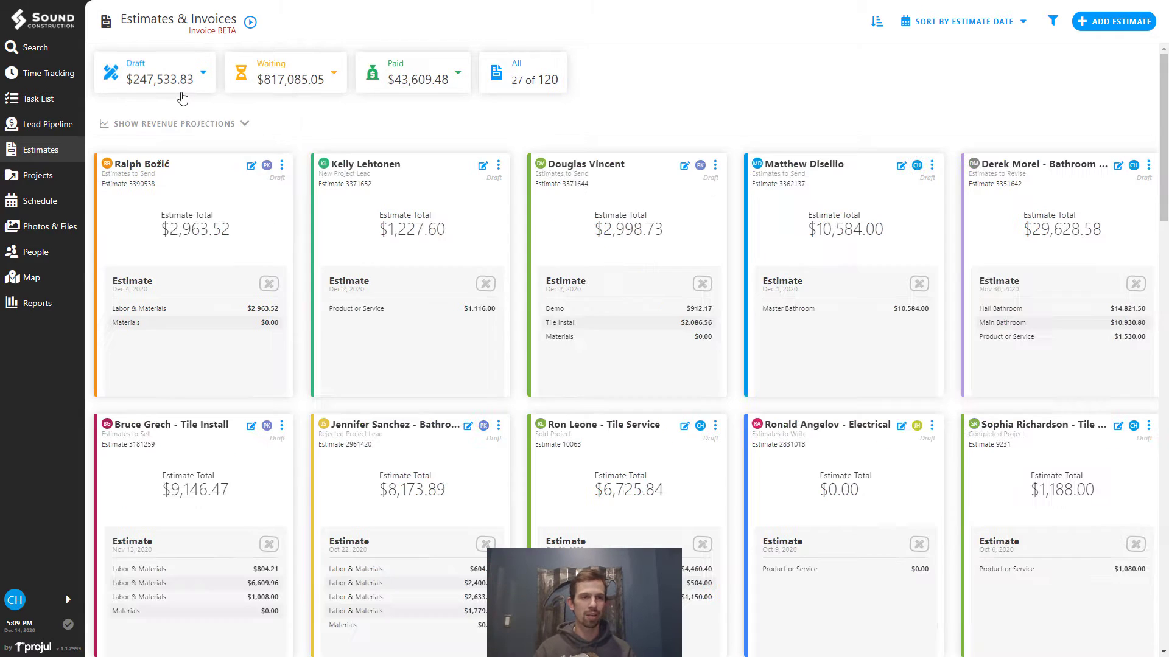
{"action": "left_click", "coordinate": [184, 88]}
{"action": "left_click", "coordinate": [197, 170]}
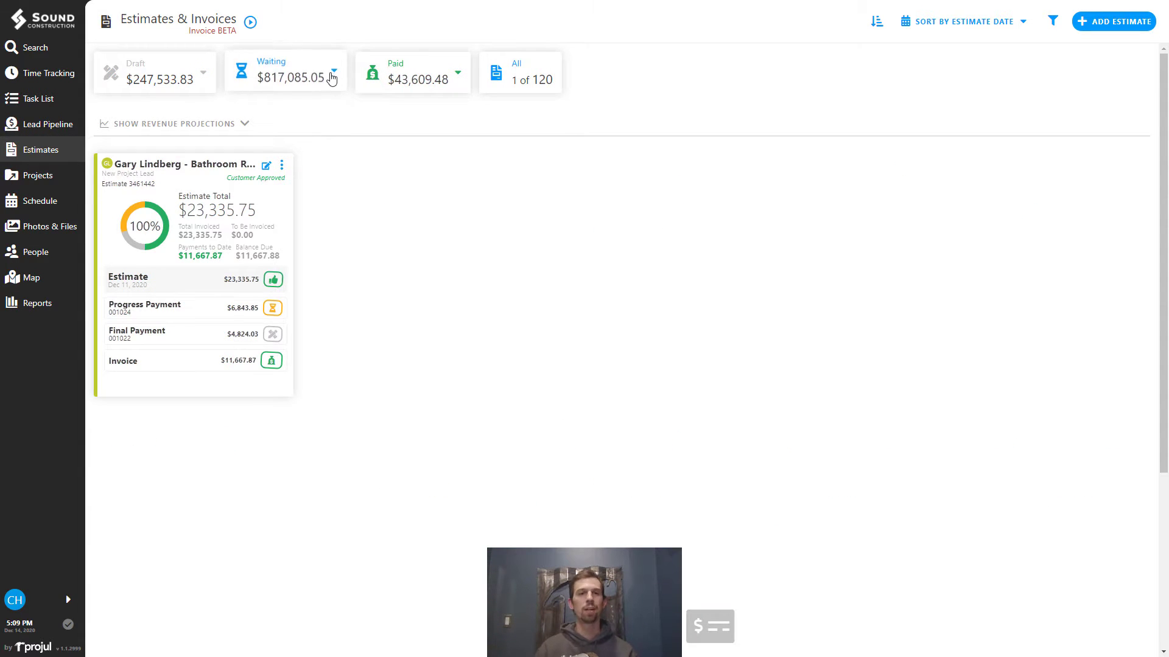
Check the Waiting breakdown, then show only estimates with Paid invoices.
{"action": "left_click", "coordinate": [333, 74]}
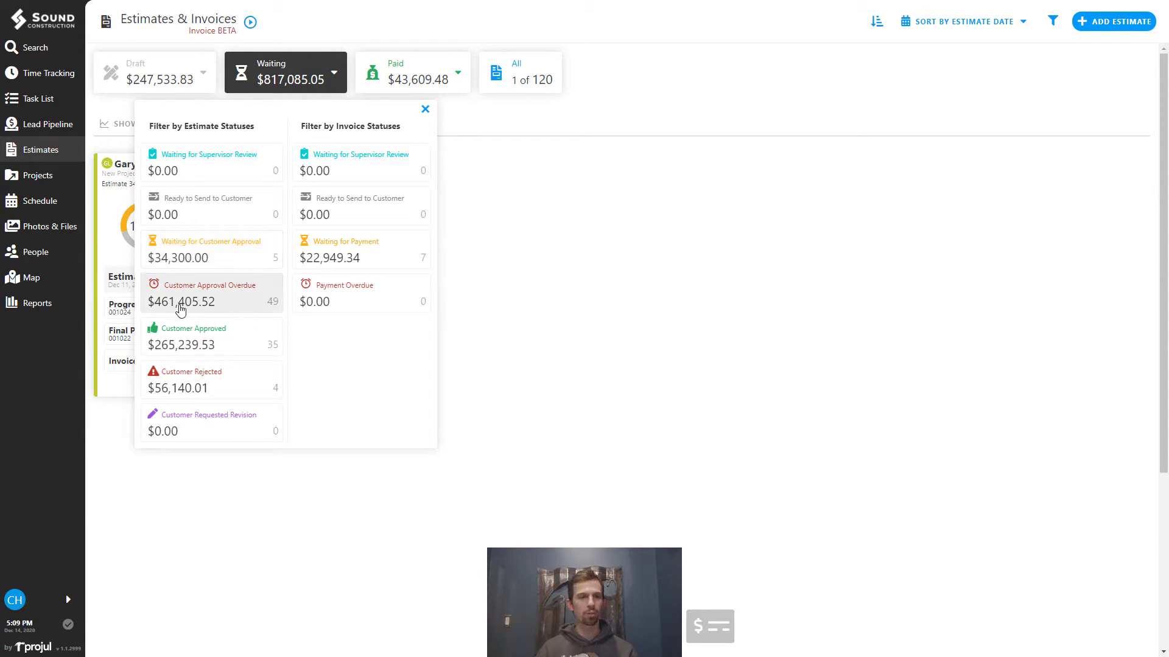
{"action": "left_click", "coordinate": [425, 109]}
{"action": "left_click", "coordinate": [441, 81]}
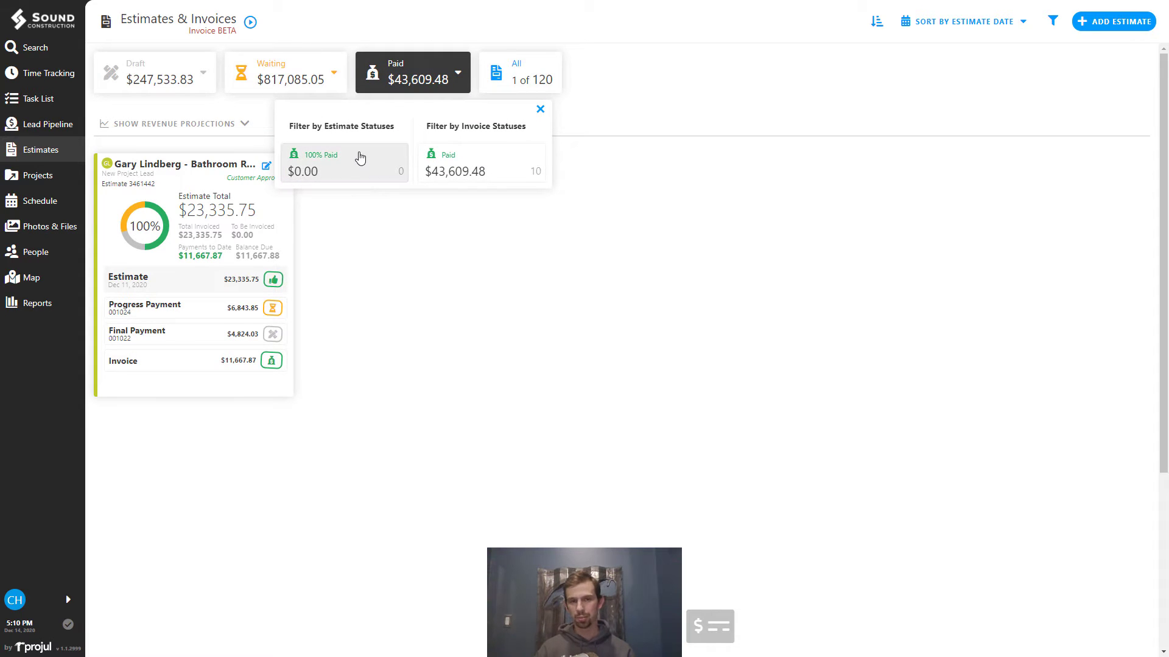
{"action": "left_click", "coordinate": [456, 172]}
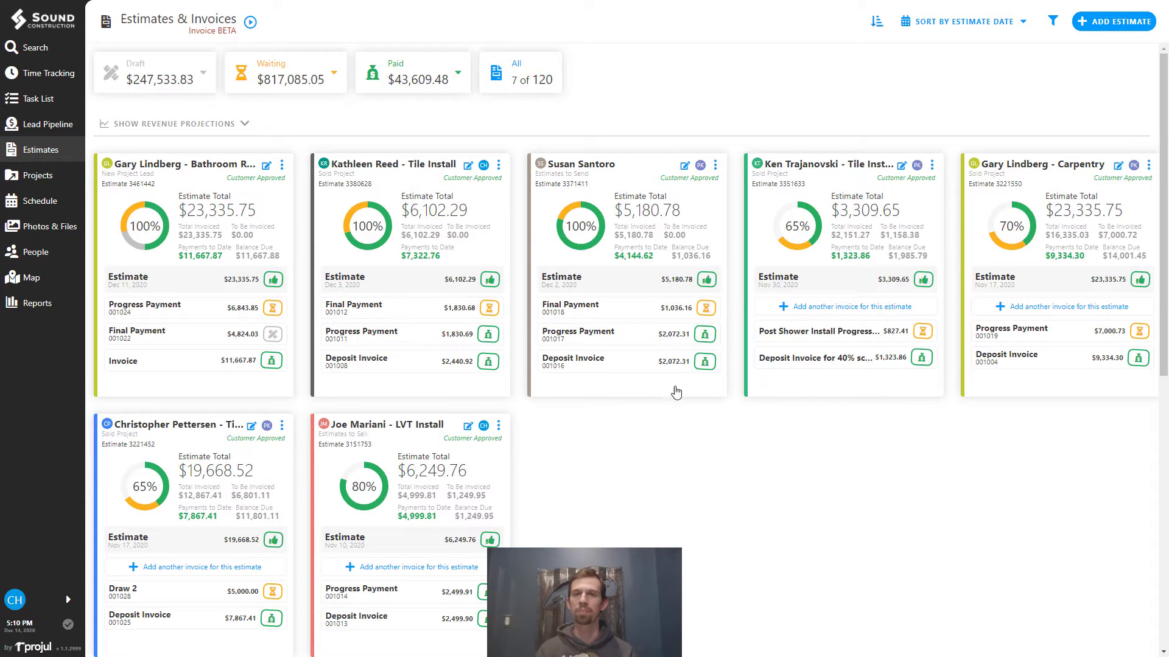
Clear all estimate filters so the full unfiltered list returns.
{"action": "left_click", "coordinate": [1053, 21]}
{"action": "left_click", "coordinate": [1135, 60]}
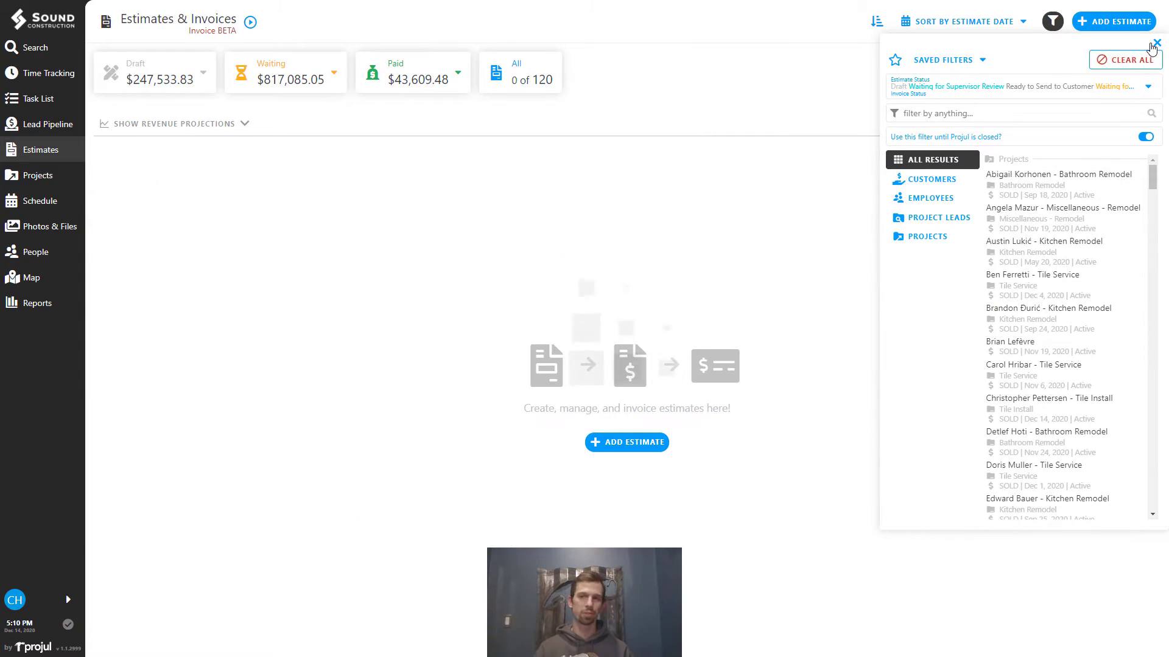
{"action": "left_click", "coordinate": [1156, 43]}
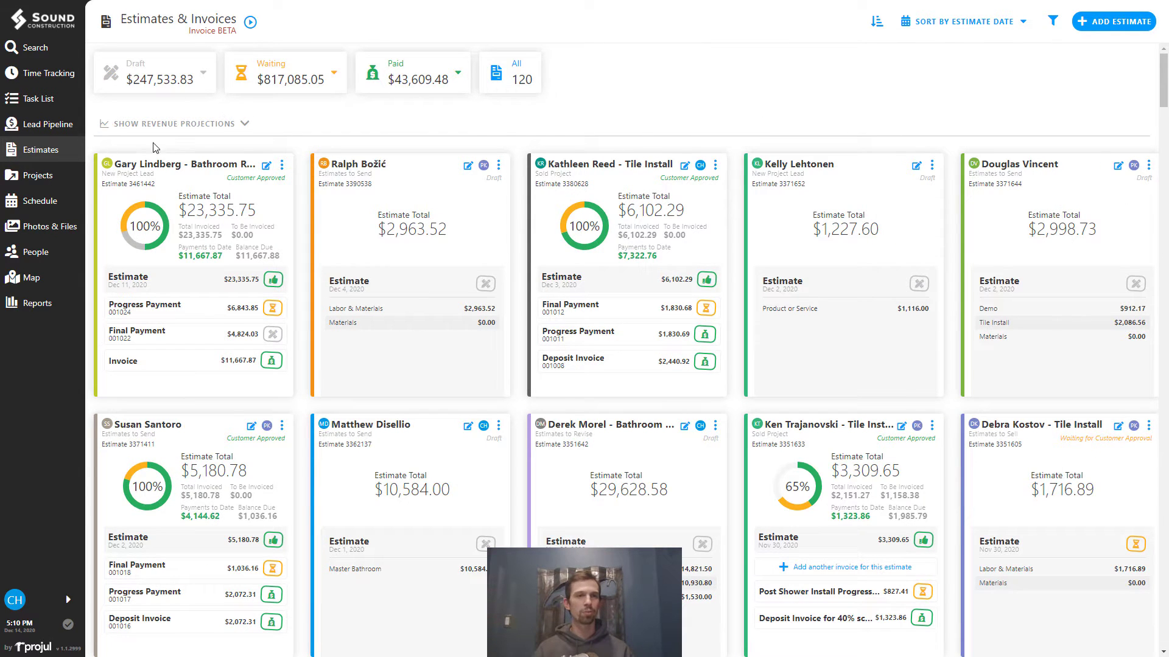
Show and hide the revenue projections chart, then open the Waiting status breakdown.
{"action": "left_click", "coordinate": [144, 125]}
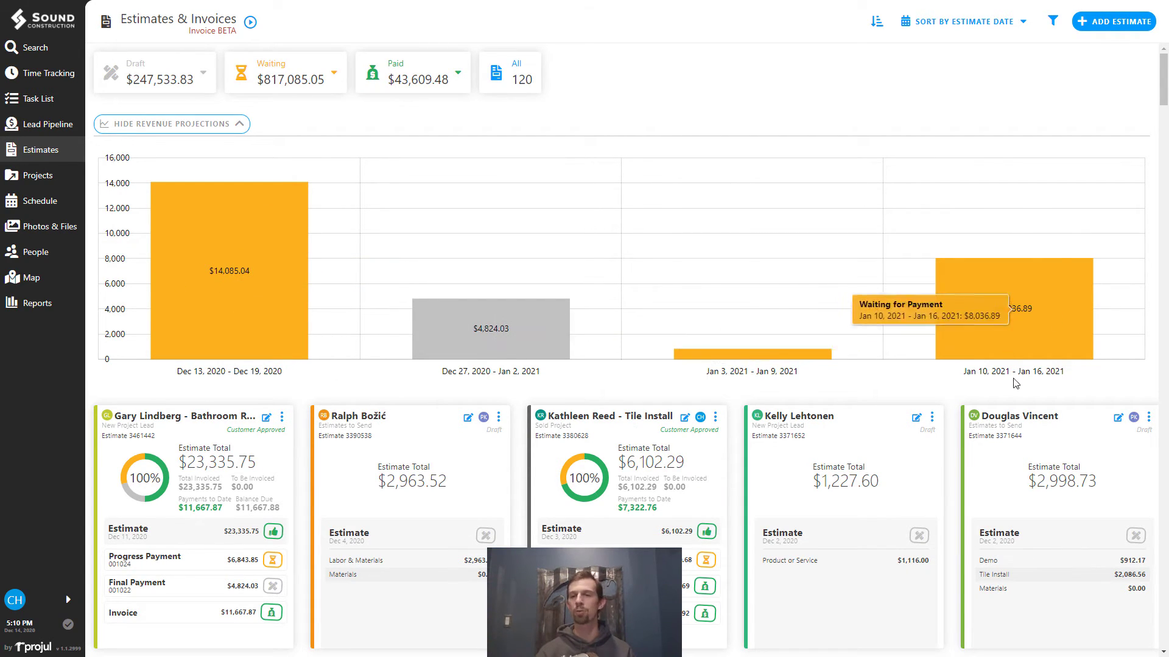
{"action": "left_click", "coordinate": [163, 123]}
{"action": "left_click", "coordinate": [312, 77]}
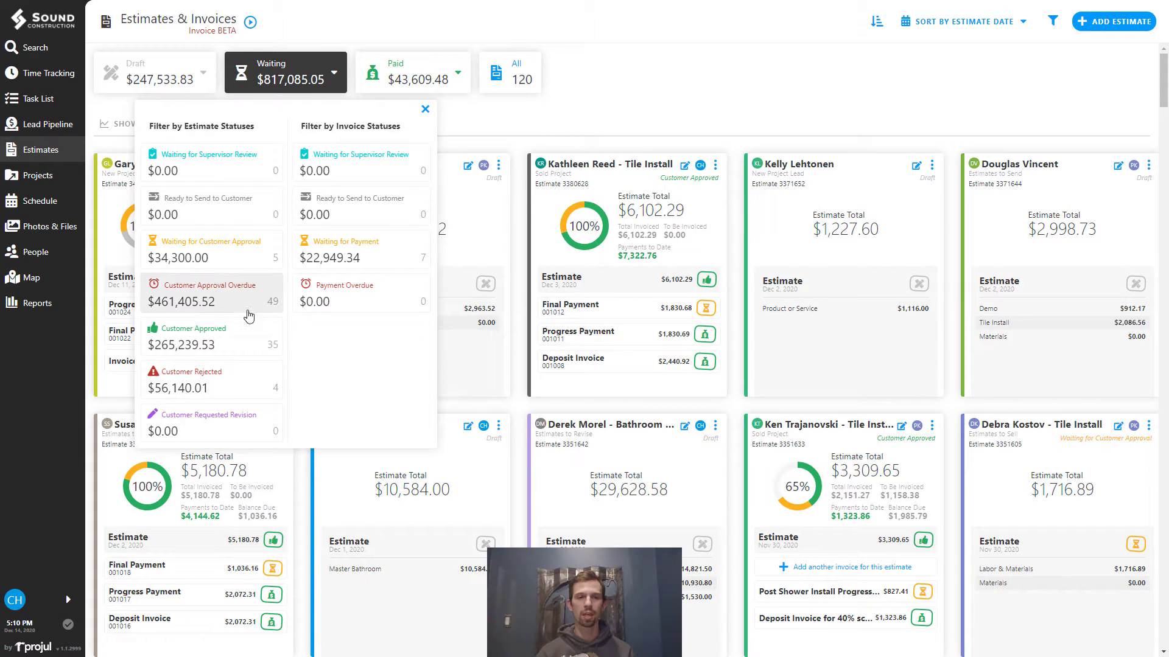
Filter to Customer Approved estimates (35 of 120) and scroll down to the Tile Install card.
{"action": "left_click", "coordinate": [236, 348]}
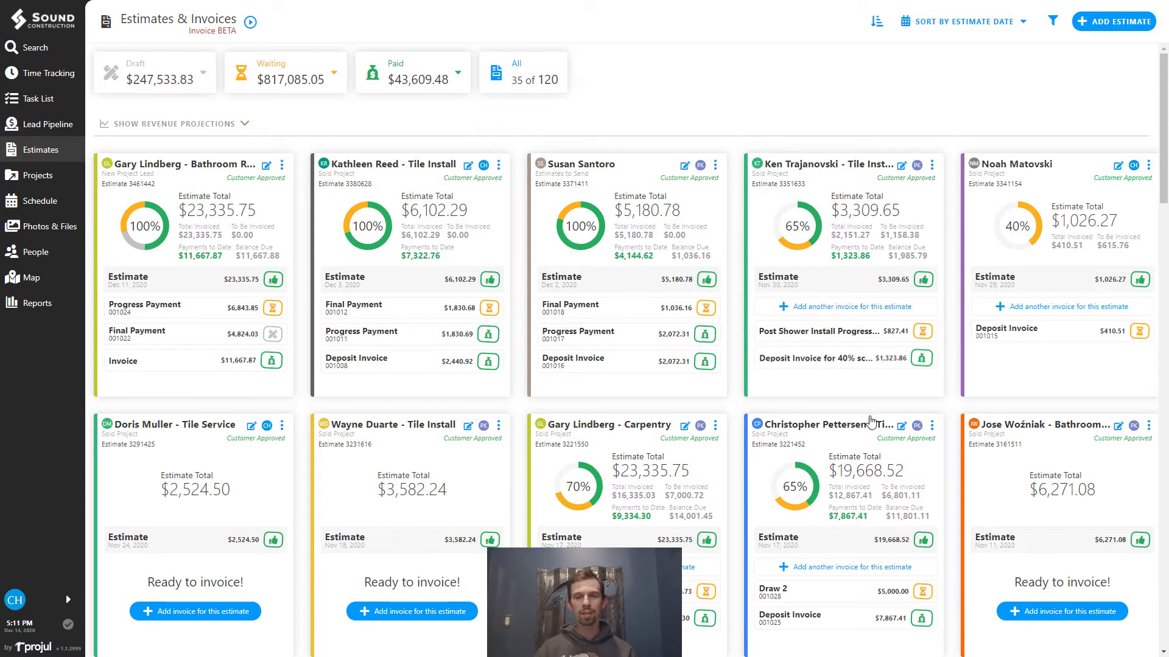
{"action": "left_click", "coordinate": [968, 21]}
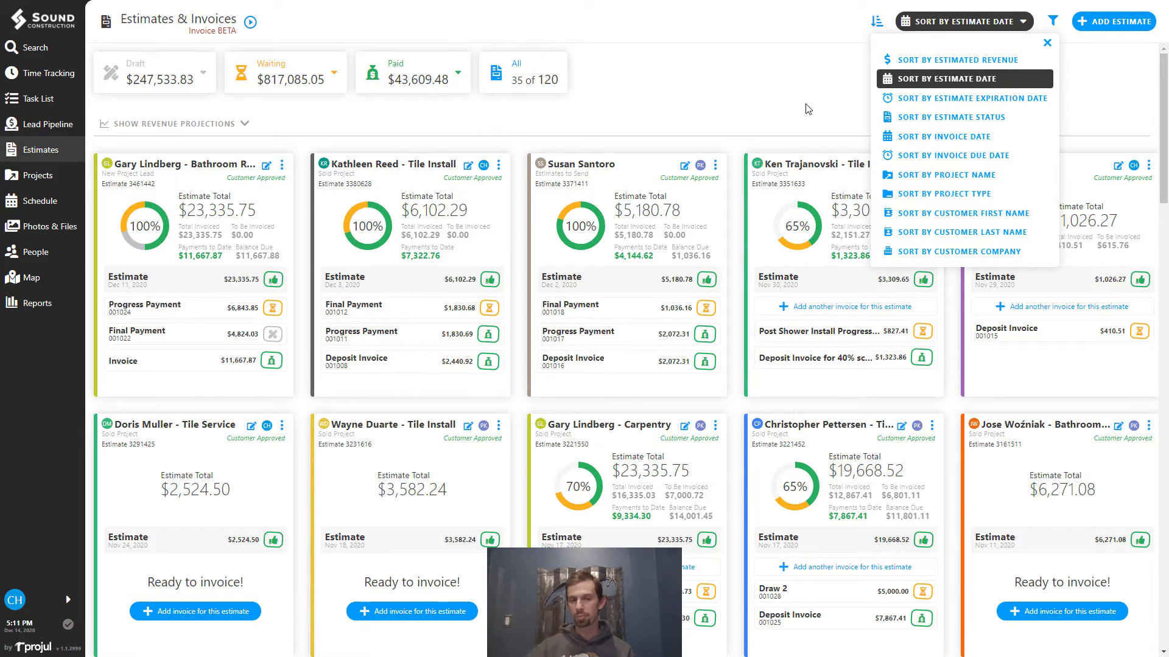
{"action": "left_click", "coordinate": [706, 83]}
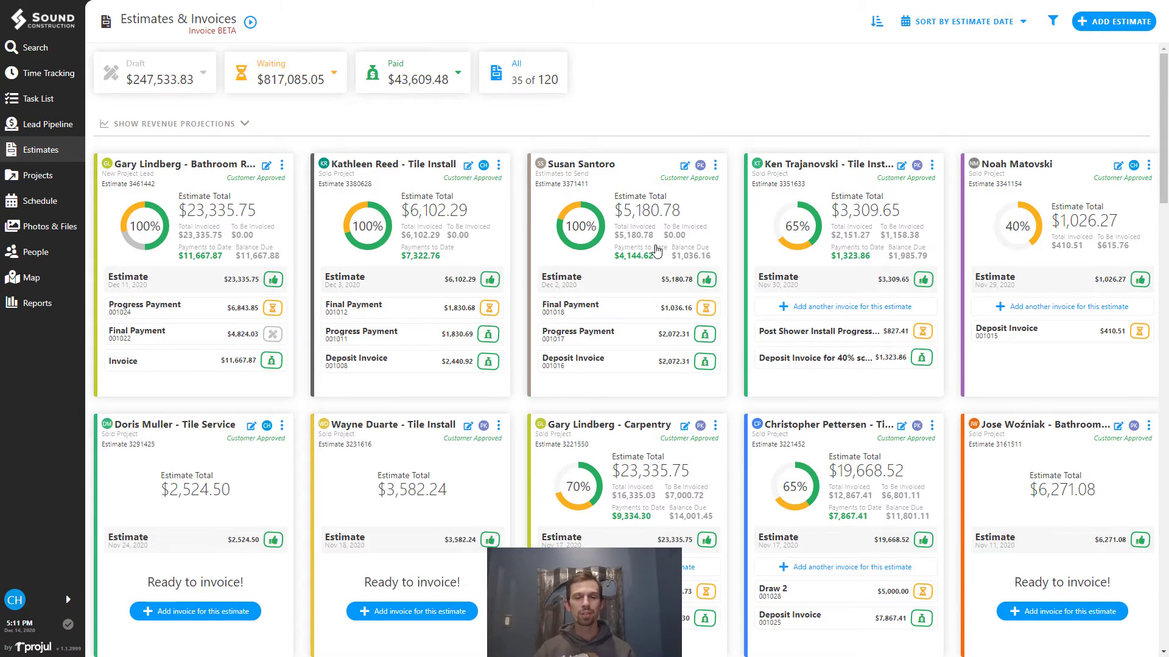
{"action": "scroll", "coordinate": [657, 250], "scroll_direction": "down", "scroll_amount": 3}
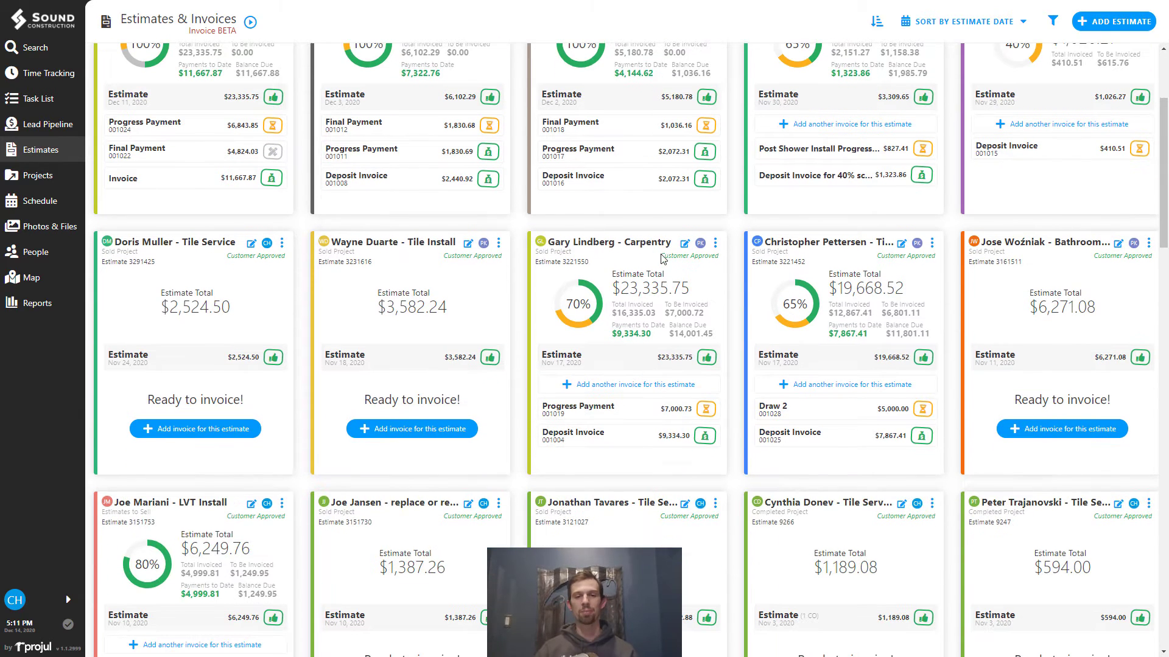
Start an invoice for the Tile Install estimate titled Deposit Invoice, billing 40%.
{"action": "left_click", "coordinate": [416, 430]}
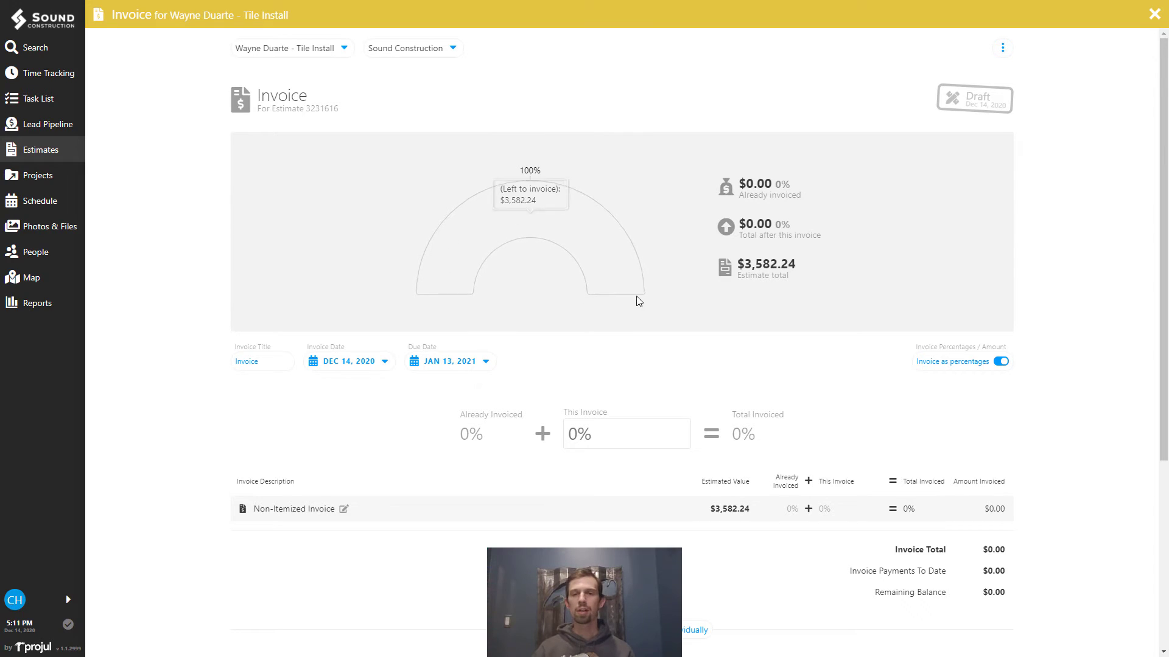
{"action": "left_click", "coordinate": [271, 367]}
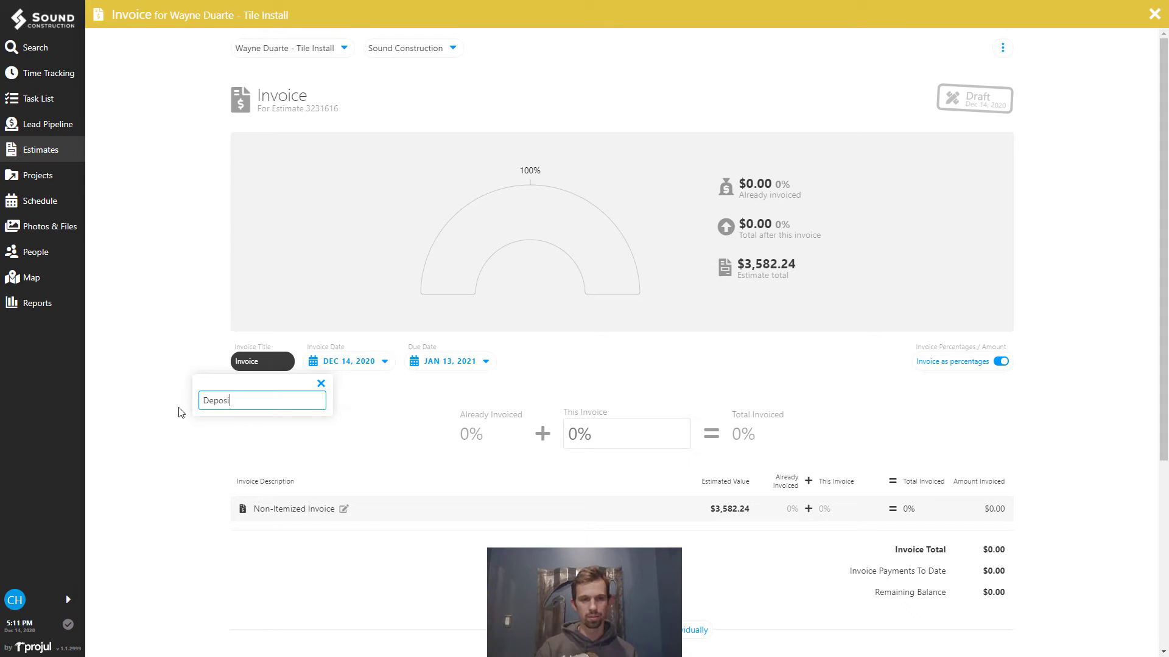
{"action": "key", "text": "Return"}
{"action": "scroll", "coordinate": [261, 485], "scroll_direction": "down", "scroll_amount": 1}
{"action": "left_click", "coordinate": [585, 377]}
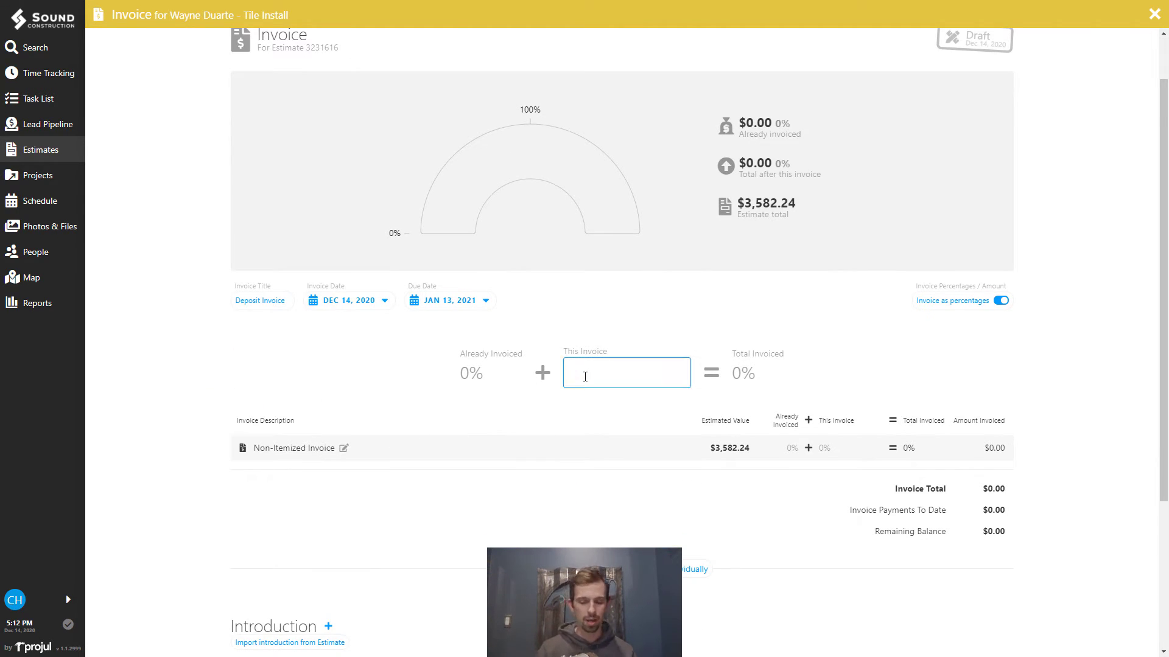
{"action": "type", "text": "40"}
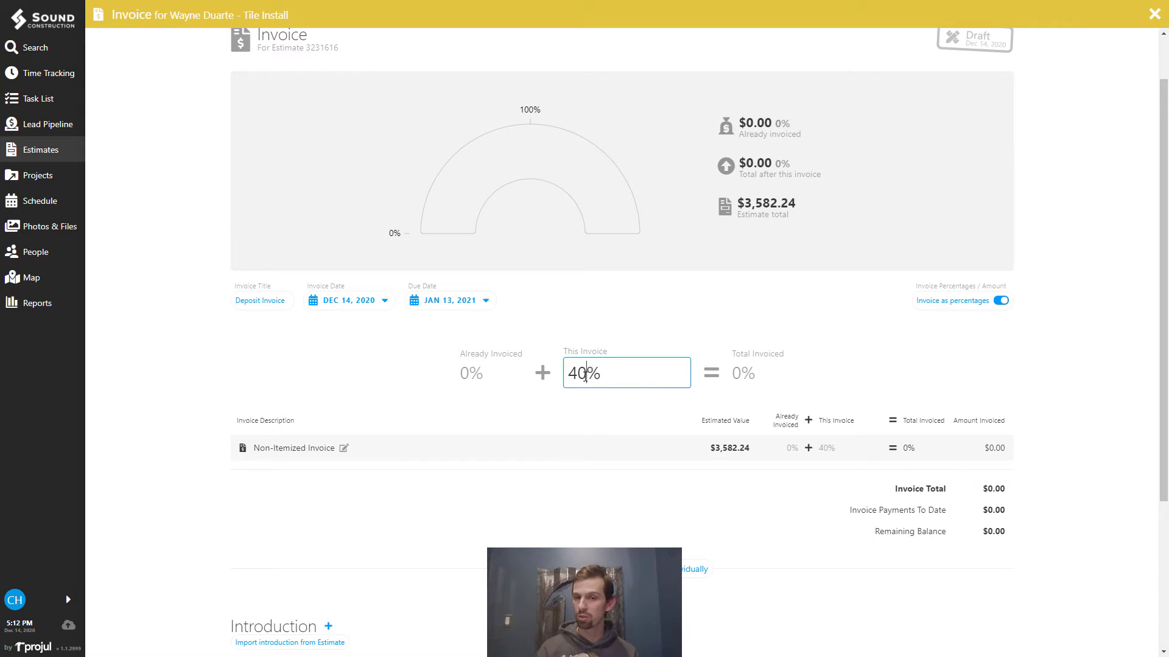
{"action": "left_click", "coordinate": [348, 342]}
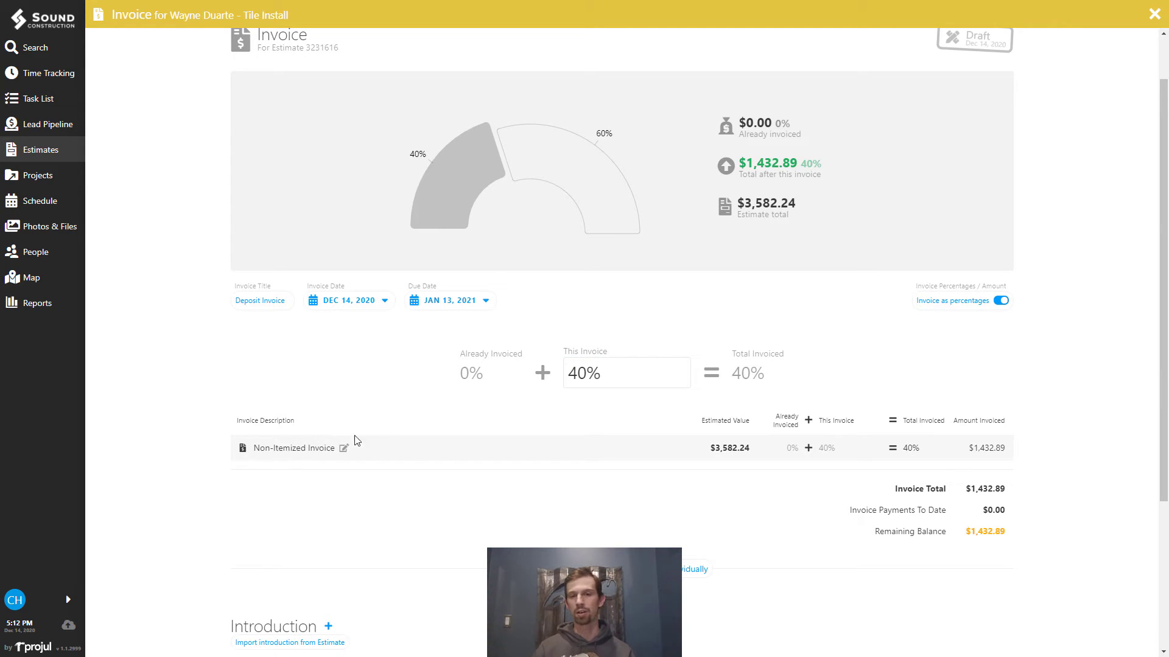
Describe the line as Standard 40% Deposit, due Dec 14, 2020, shown in dollars.
{"action": "left_click", "coordinate": [343, 448]}
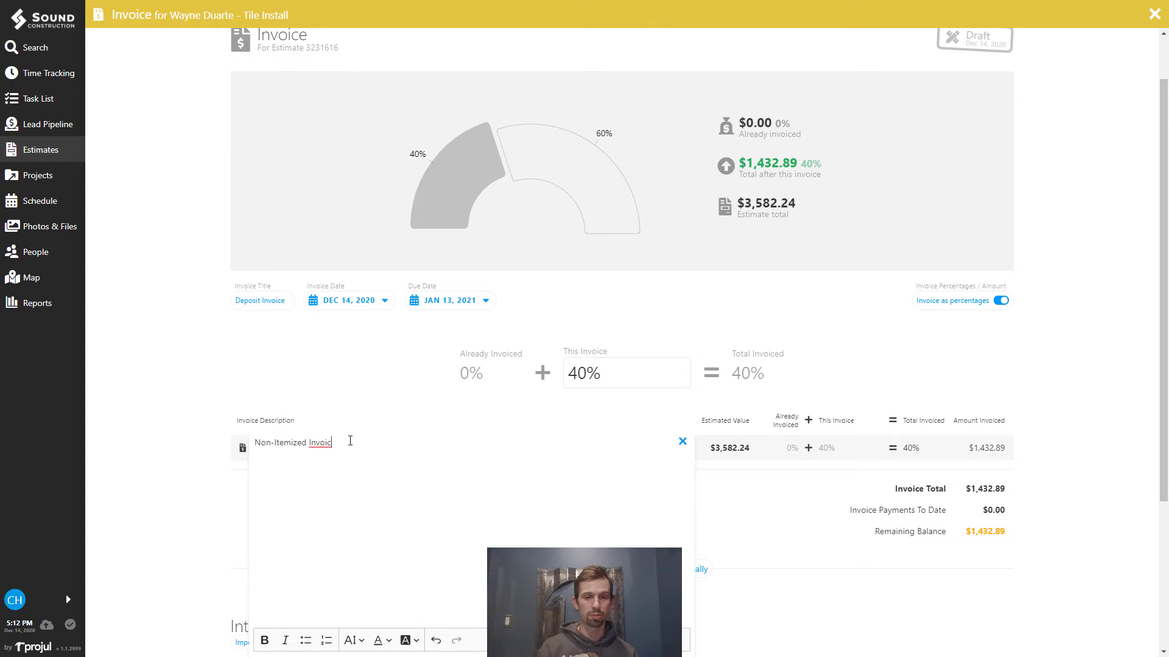
{"action": "key", "text": "BackSpace"}
{"action": "key", "text": "BackSpace"}
{"action": "key", "text": "BackSpace"}
{"action": "key", "text": "BackSpace"}
{"action": "key", "text": "BackSpace"}
{"action": "key", "text": "BackSpace"}
{"action": "key", "text": "BackSpace"}
{"action": "key", "text": "BackSpace"}
{"action": "key", "text": "BackSpace"}
{"action": "key", "text": "BackSpace"}
{"action": "key", "text": "BackSpace"}
{"action": "key", "text": "BackSpace"}
{"action": "key", "text": "BackSpace"}
{"action": "key", "text": "BackSpace"}
{"action": "key", "text": "BackSpace"}
{"action": "key", "text": "BackSpace"}
{"action": "key", "text": "BackSpace"}
{"action": "key", "text": "BackSpace"}
{"action": "key", "text": "BackSpace"}
{"action": "key", "text": "BackSpace"}
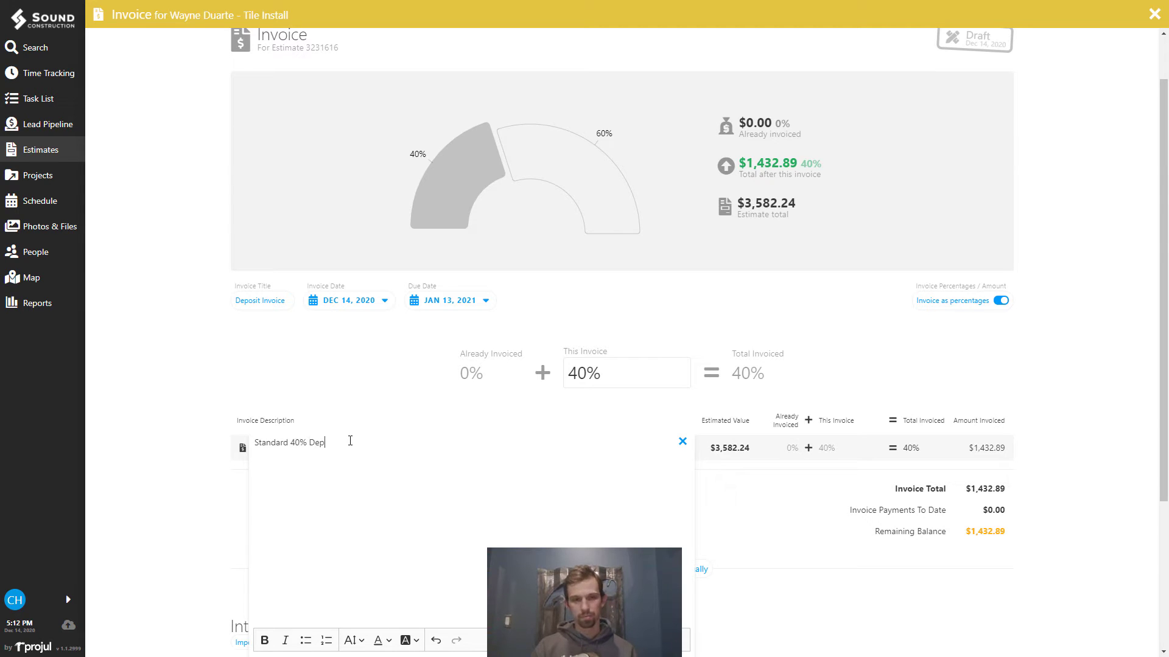
{"action": "left_click", "coordinate": [336, 370]}
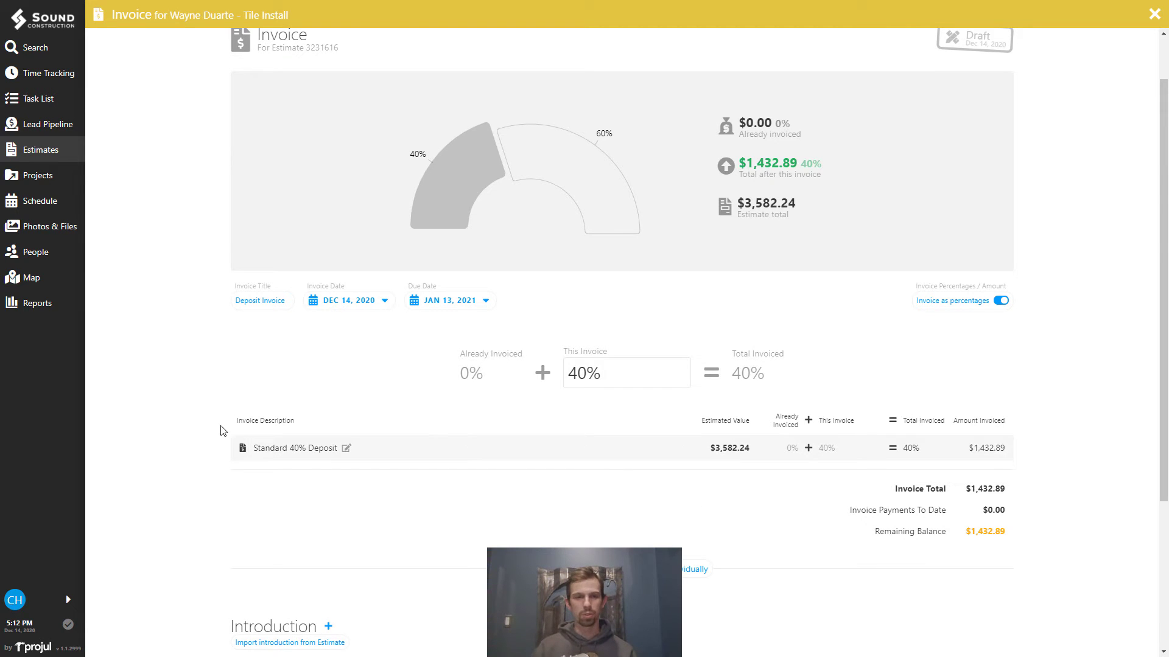
{"action": "left_click", "coordinate": [469, 304]}
{"action": "scroll", "coordinate": [608, 305], "scroll_direction": "up", "scroll_amount": 5}
{"action": "left_click", "coordinate": [551, 403]}
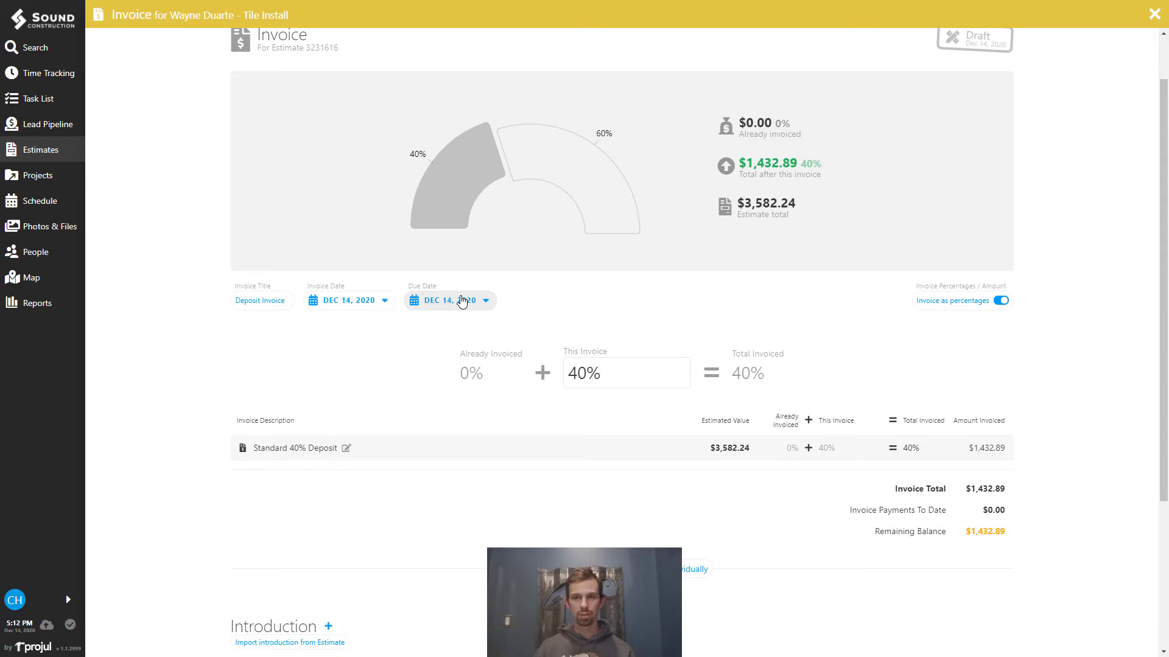
{"action": "left_click", "coordinate": [1000, 302]}
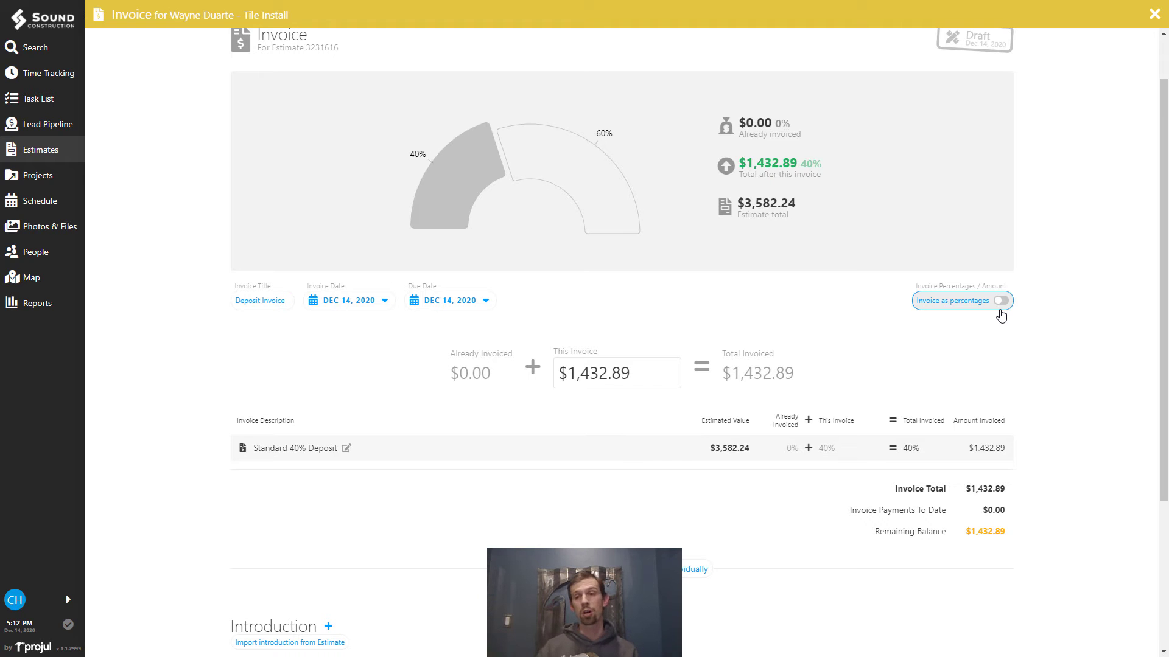
Return to percentages and try itemized invoicing before reverting to invoicing the entire estimate.
{"action": "left_click", "coordinate": [999, 301]}
{"action": "scroll", "coordinate": [473, 412], "scroll_direction": "down", "scroll_amount": 3}
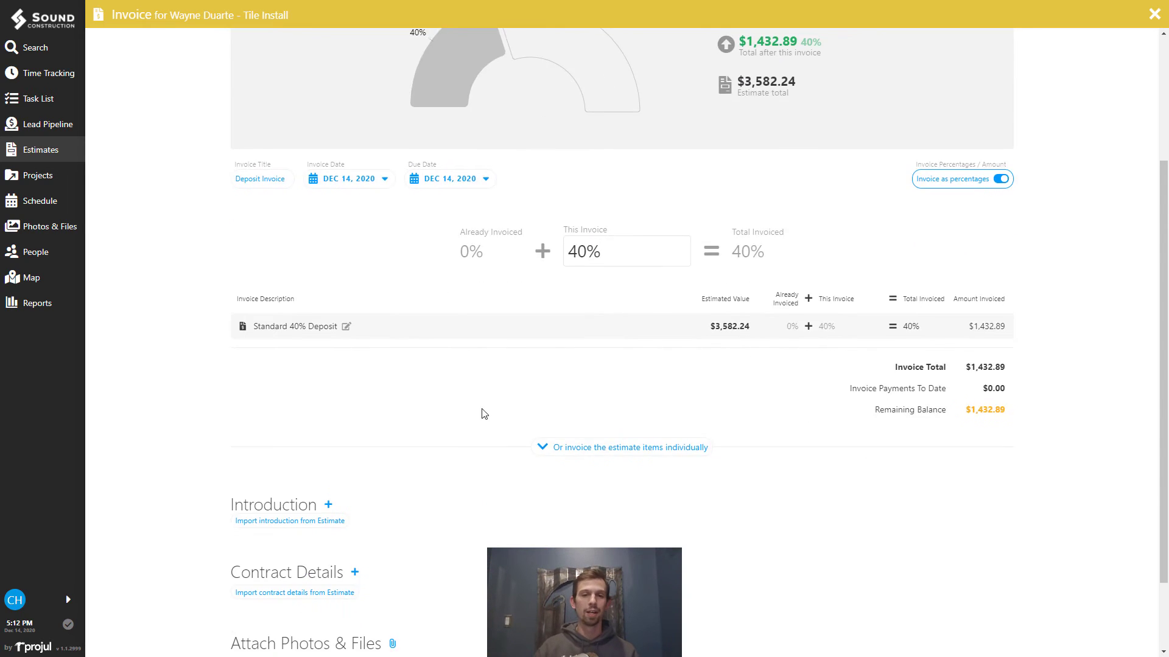
{"action": "left_click", "coordinate": [584, 353]}
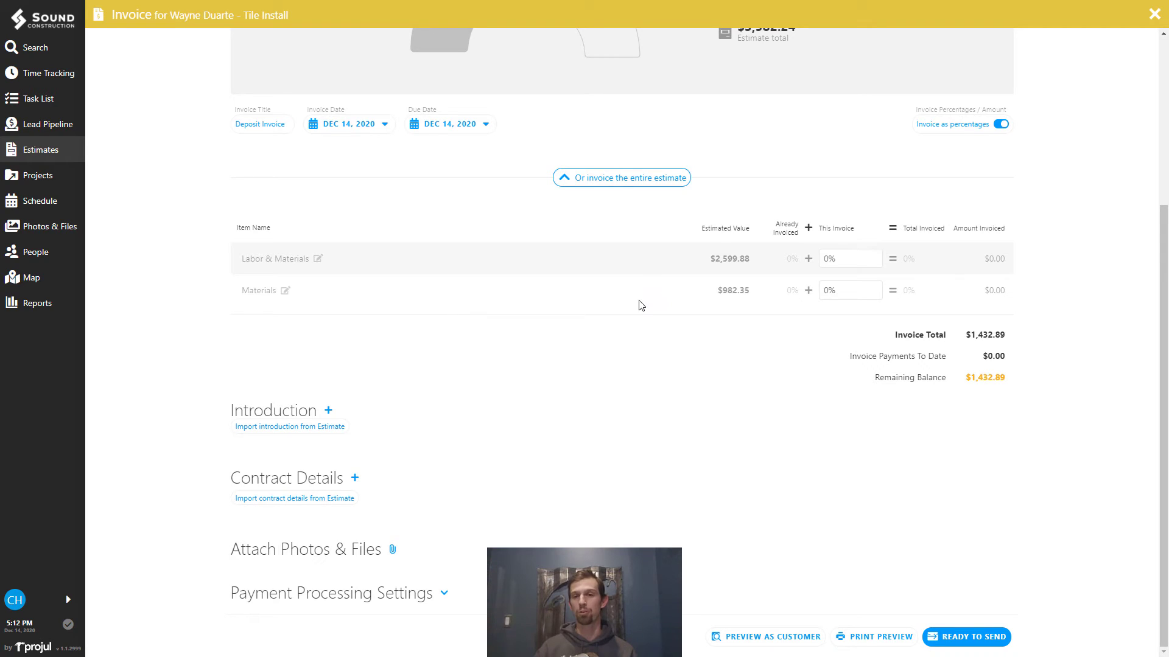
{"action": "left_click", "coordinate": [587, 177]}
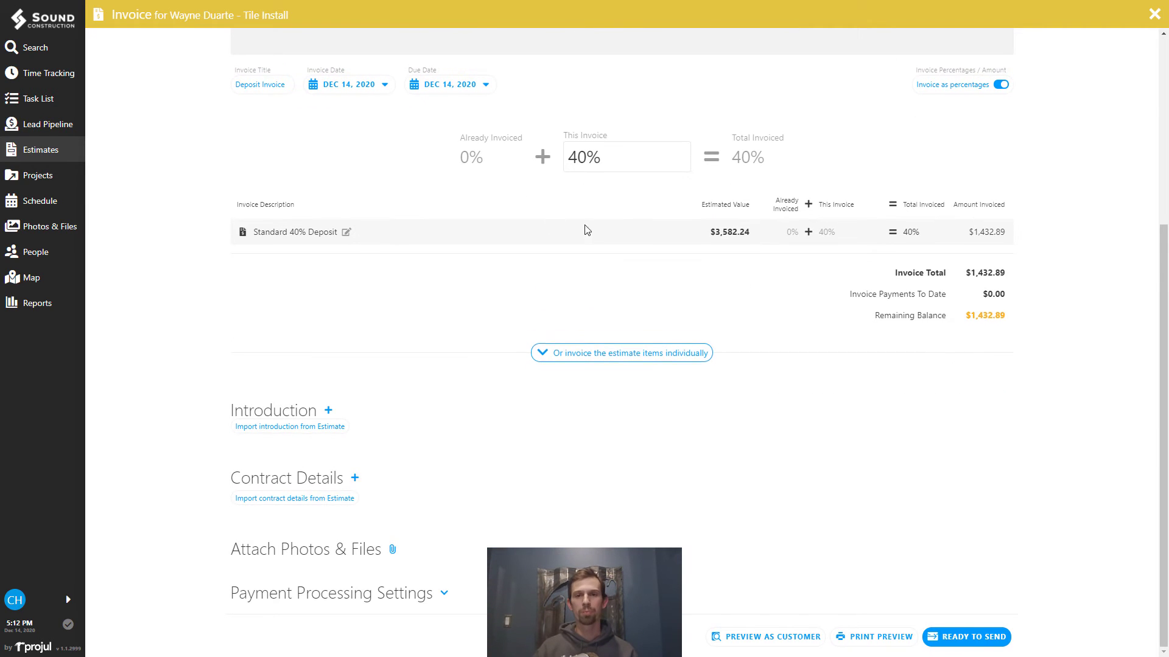
Import the introduction letter and contract details from the estimate.
{"action": "left_click", "coordinate": [245, 429]}
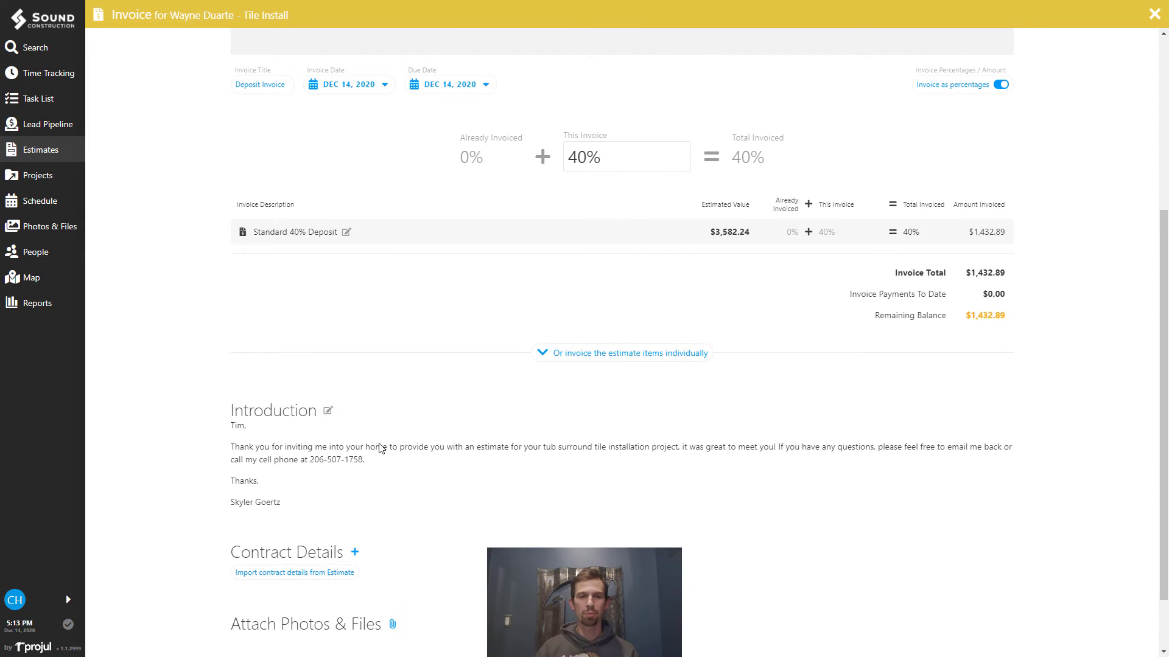
{"action": "left_click", "coordinate": [300, 572]}
{"action": "scroll", "coordinate": [479, 572], "scroll_direction": "down", "scroll_amount": 2}
{"action": "scroll", "coordinate": [474, 563], "scroll_direction": "down", "scroll_amount": 1}
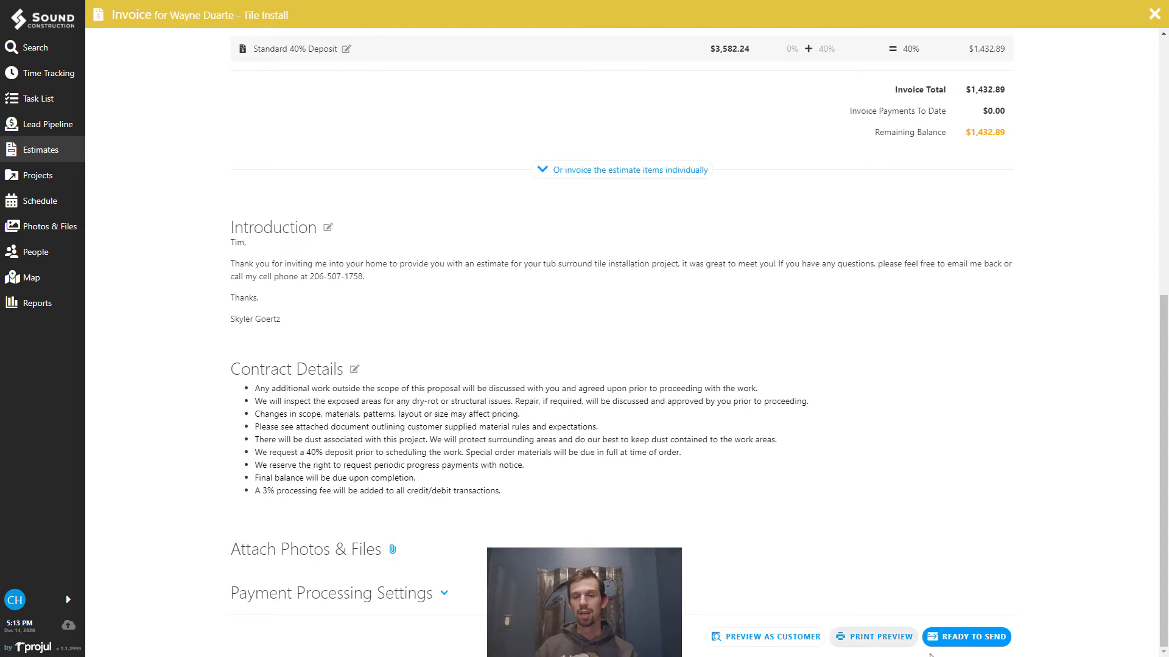
Preview the invoice as the customer, checking the $3,582.24 total and $2,149.35 remaining, then close it.
{"action": "left_click", "coordinate": [737, 640]}
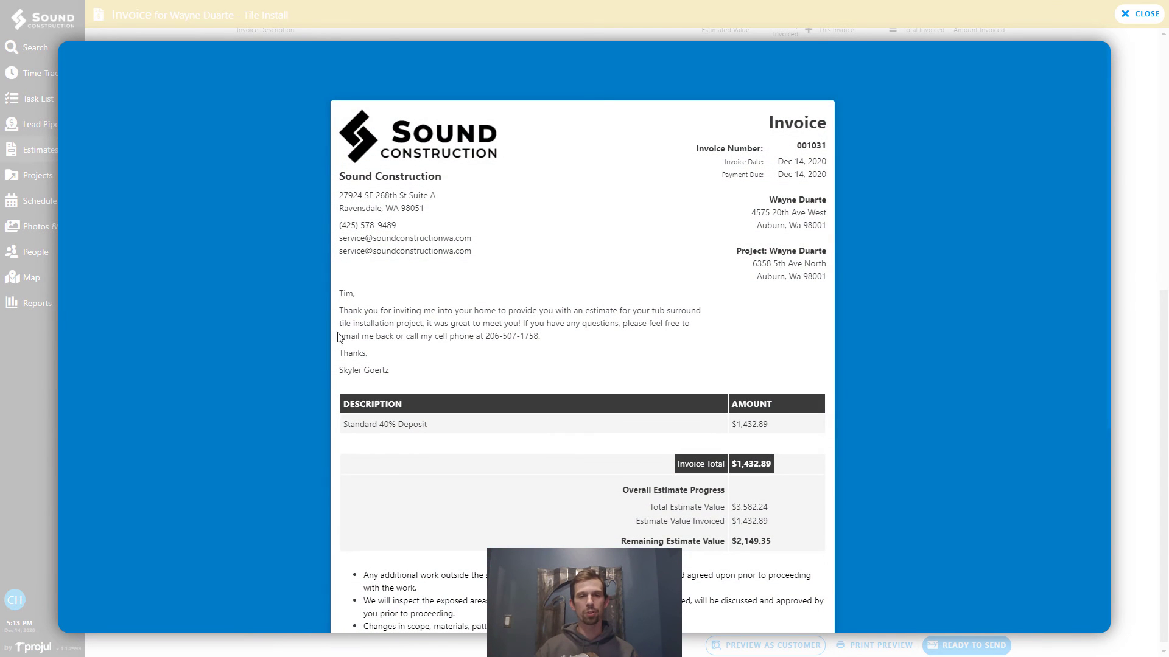
{"action": "left_click_drag", "start_coordinate": [341, 311], "coordinate": [565, 341]}
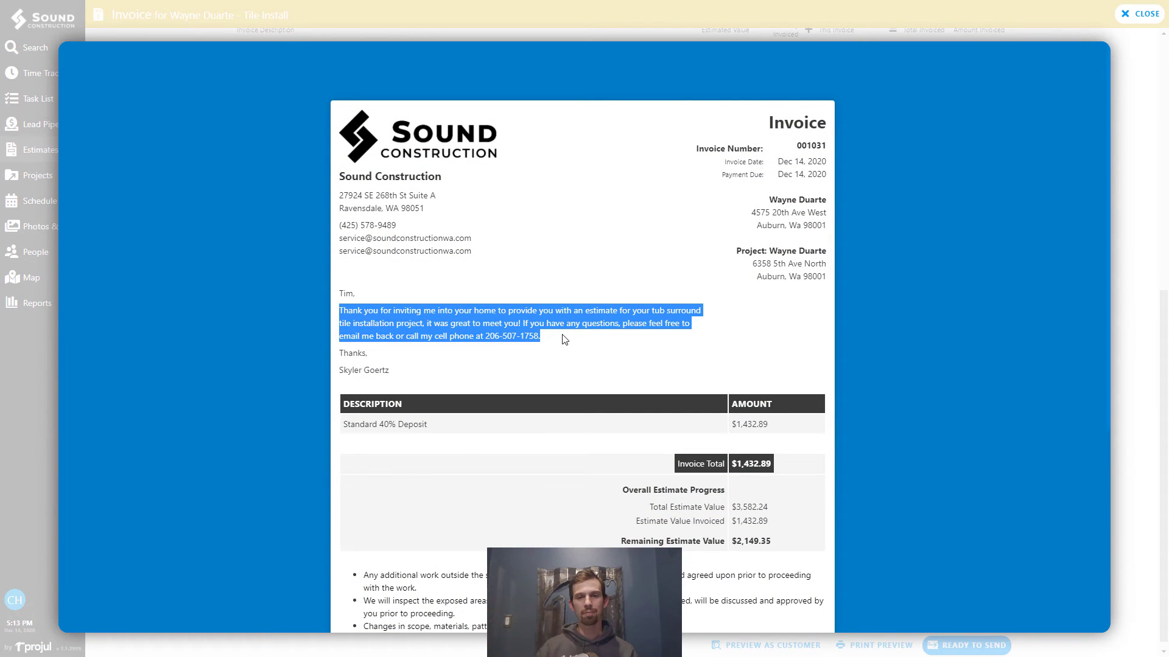
{"action": "left_click", "coordinate": [477, 307]}
{"action": "scroll", "coordinate": [485, 421], "scroll_direction": "down", "scroll_amount": 1}
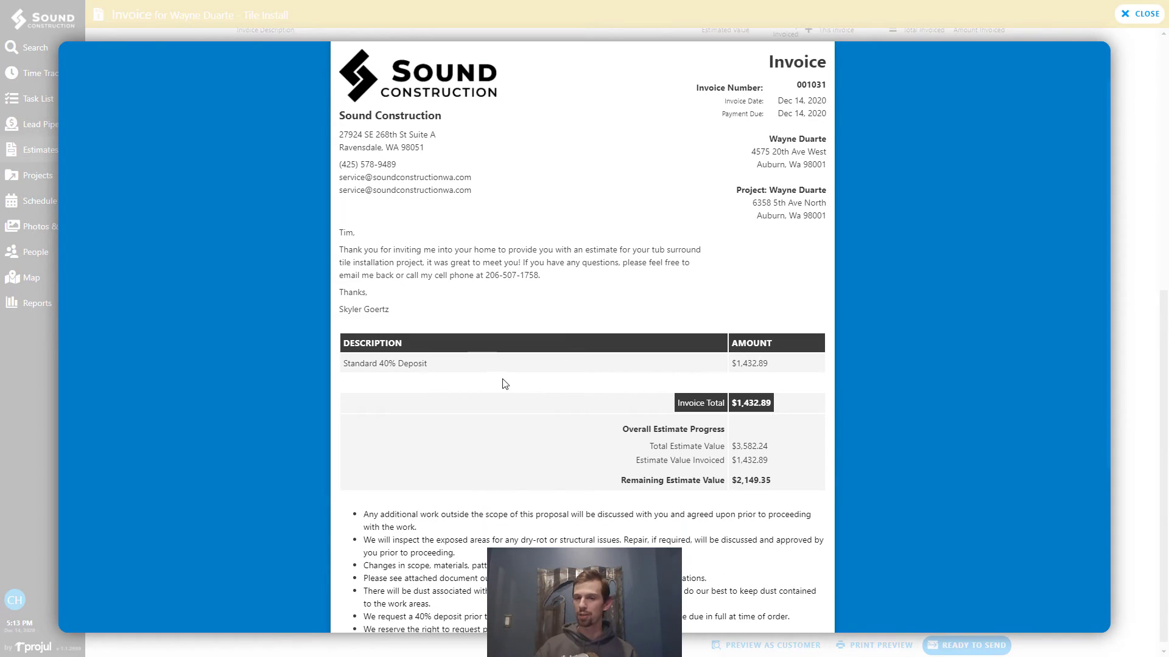
{"action": "left_click_drag", "start_coordinate": [732, 446], "coordinate": [791, 483]}
{"action": "scroll", "coordinate": [789, 480], "scroll_direction": "down", "scroll_amount": 4}
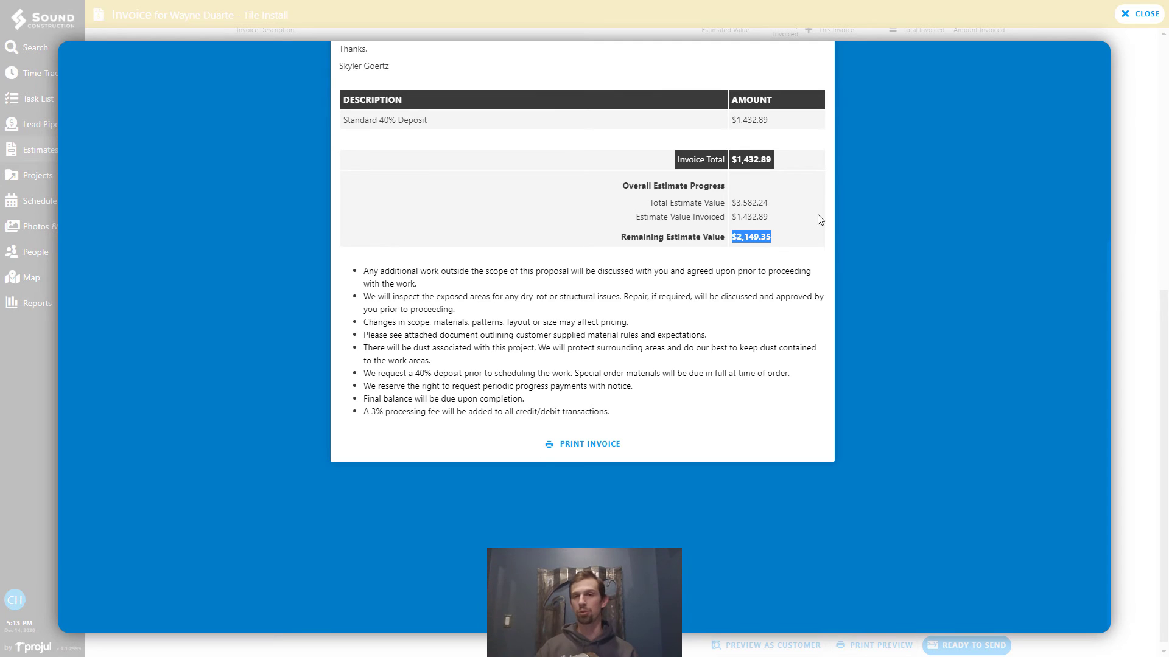
{"action": "left_click", "coordinate": [1129, 29]}
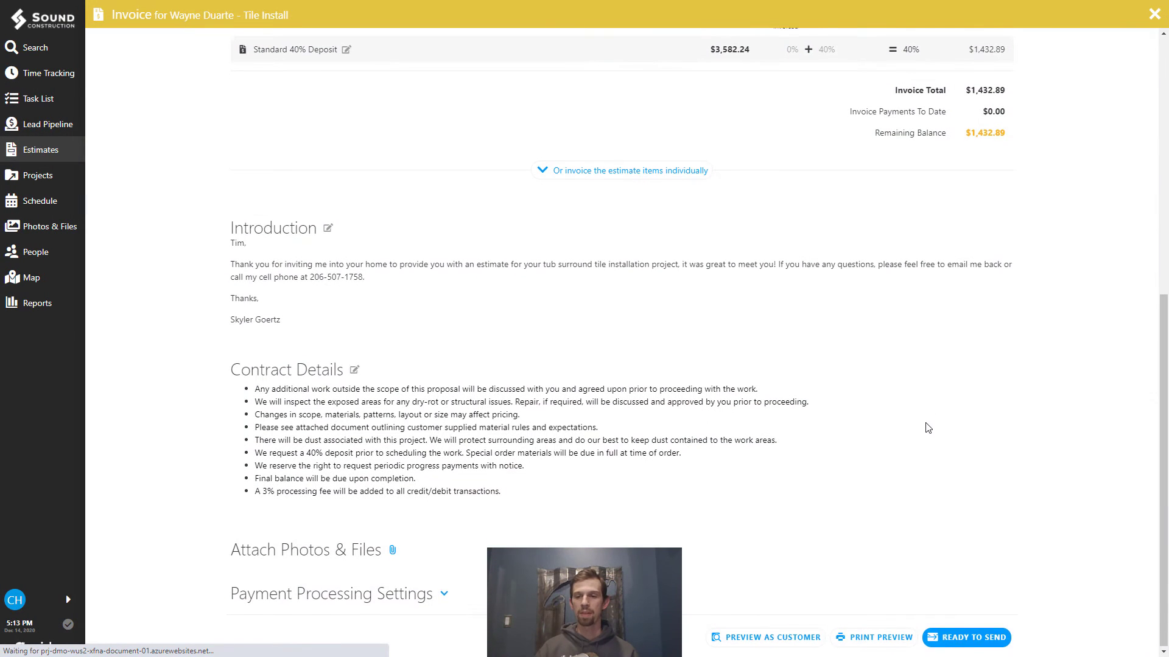
{"action": "left_click", "coordinate": [992, 646]}
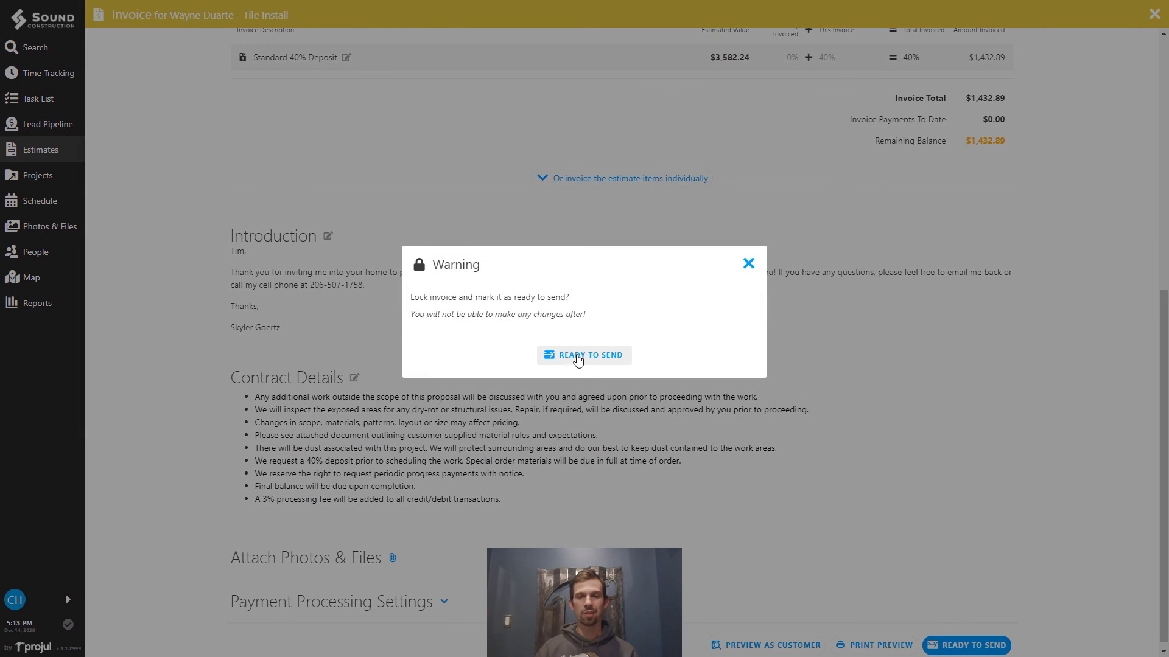
{"action": "left_click", "coordinate": [551, 356]}
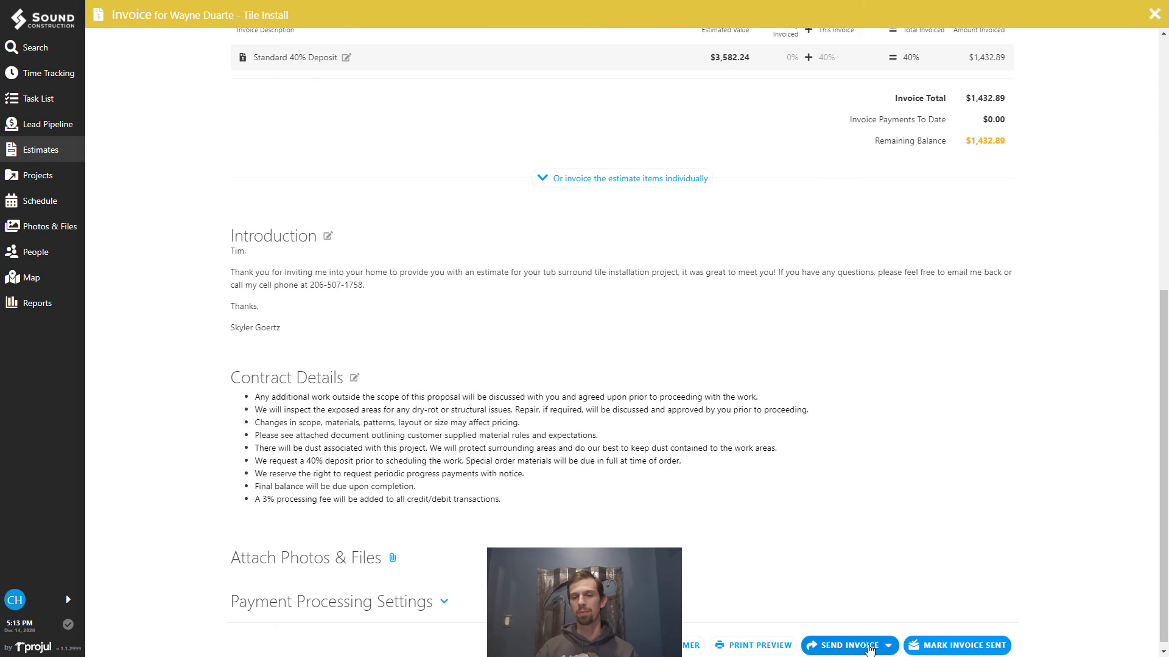
{"action": "left_click", "coordinate": [849, 646]}
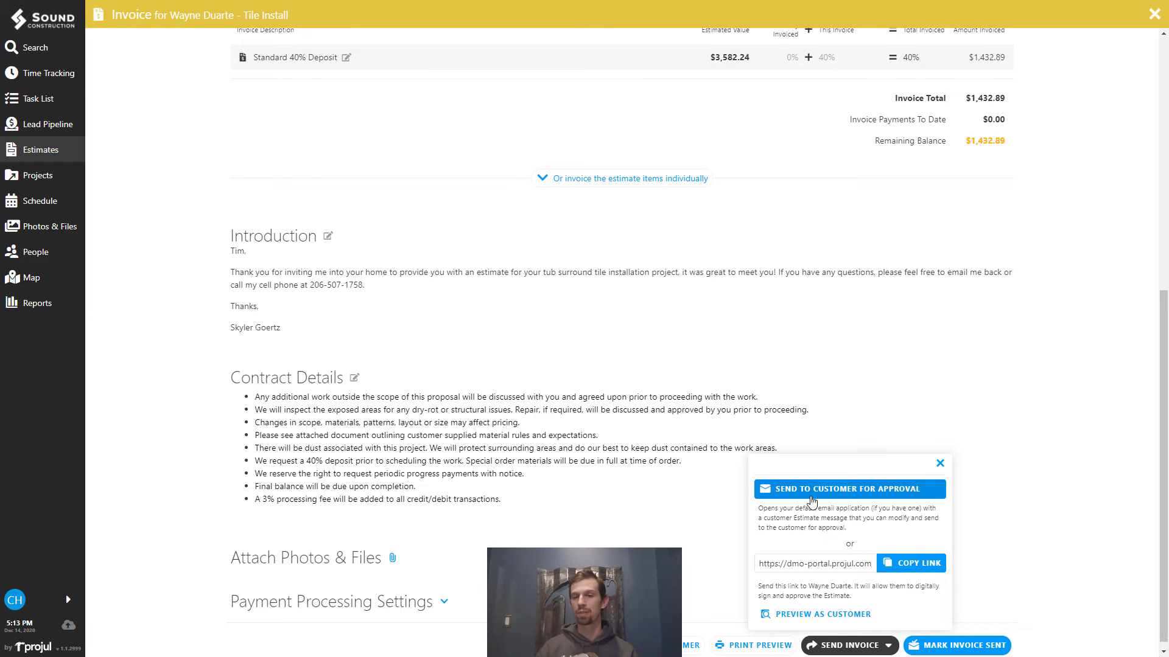
{"action": "left_click", "coordinate": [881, 569]}
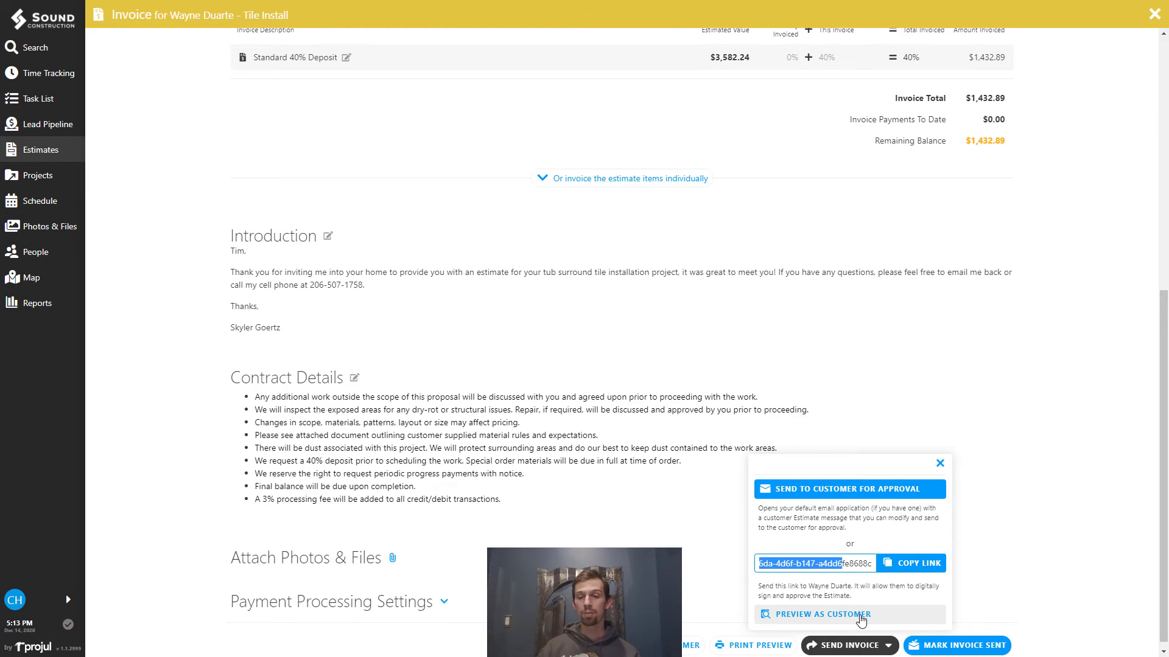
{"action": "left_click", "coordinate": [834, 568]}
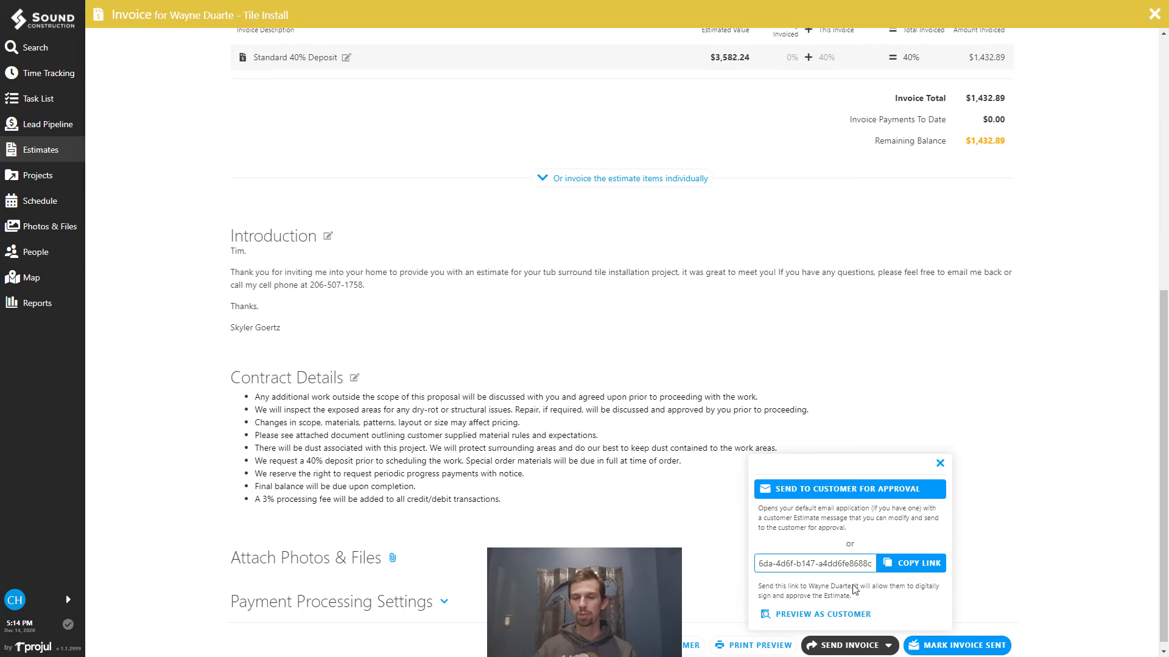
Confirm the Deposit Invoice was sent so it shows Waiting for Payment, then close it.
{"action": "left_click", "coordinate": [957, 645]}
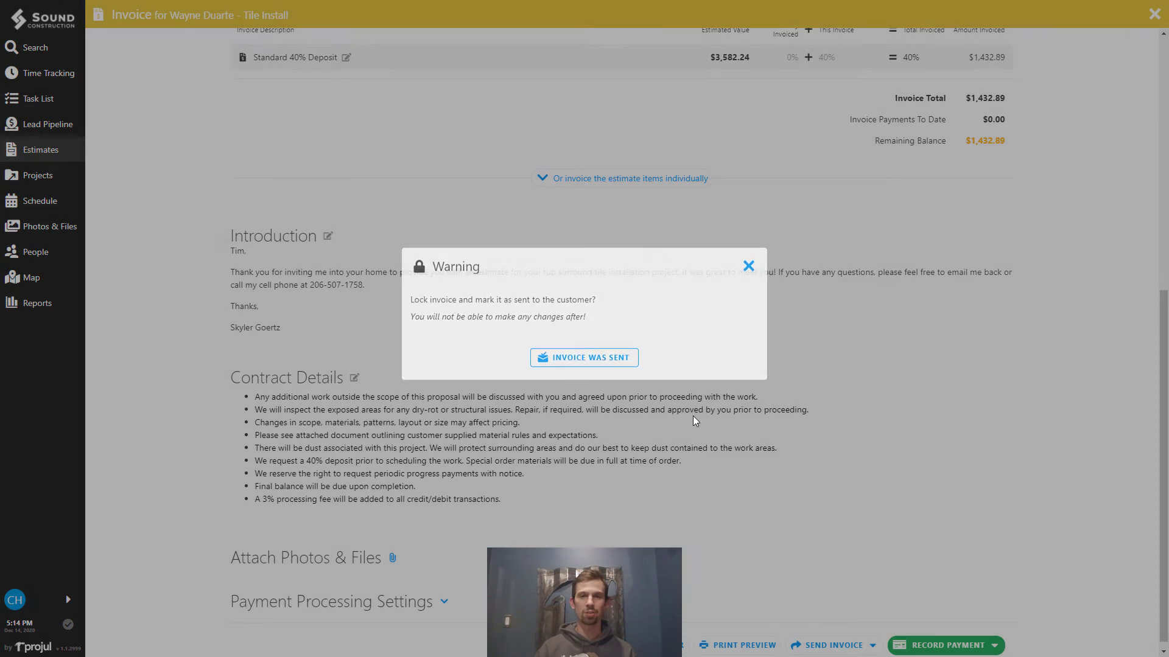
{"action": "left_click", "coordinate": [583, 357]}
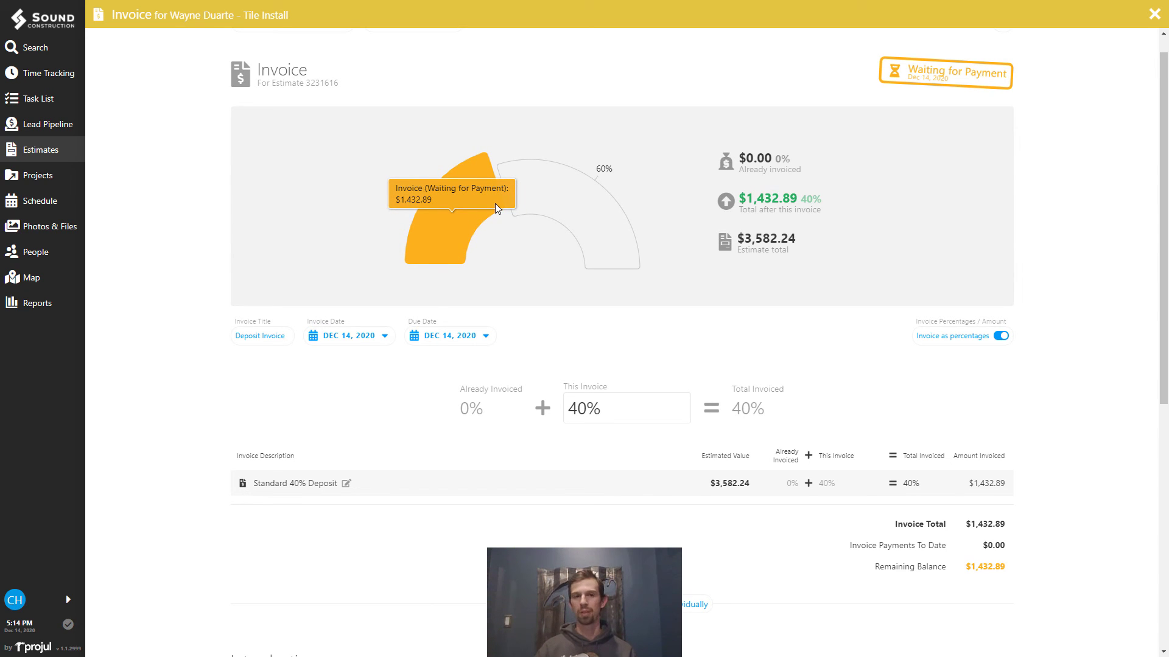
{"action": "left_click", "coordinate": [1154, 13]}
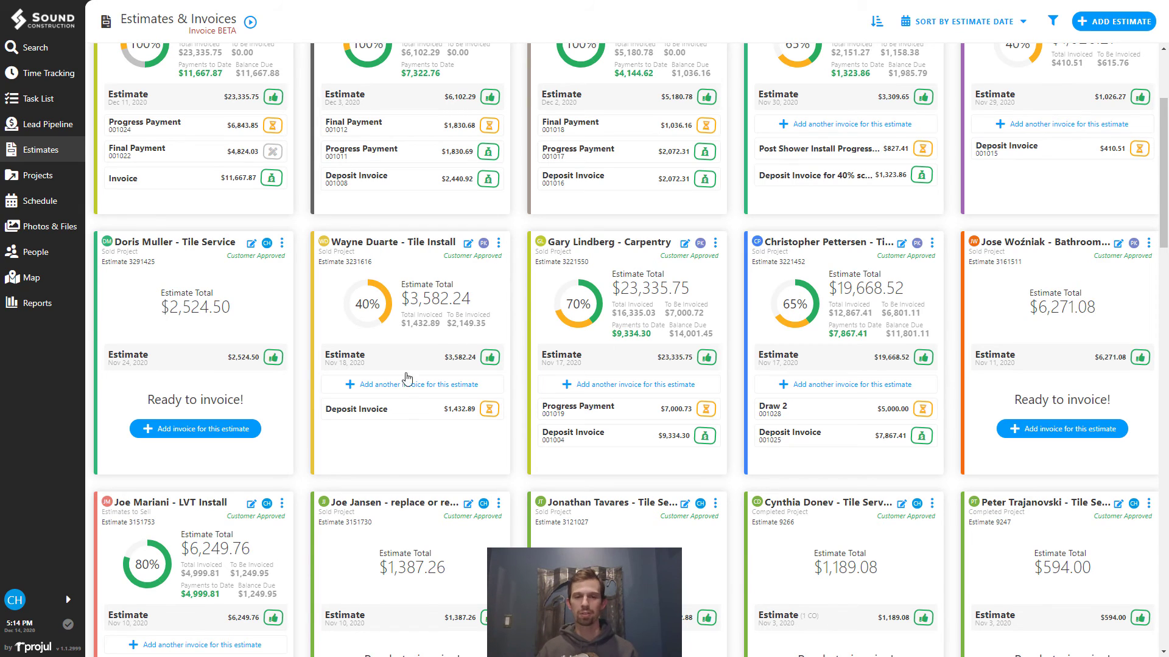
Reopen the Deposit Invoice and apply a $1,432.89 Check payment with a reference number.
{"action": "left_click", "coordinate": [390, 410]}
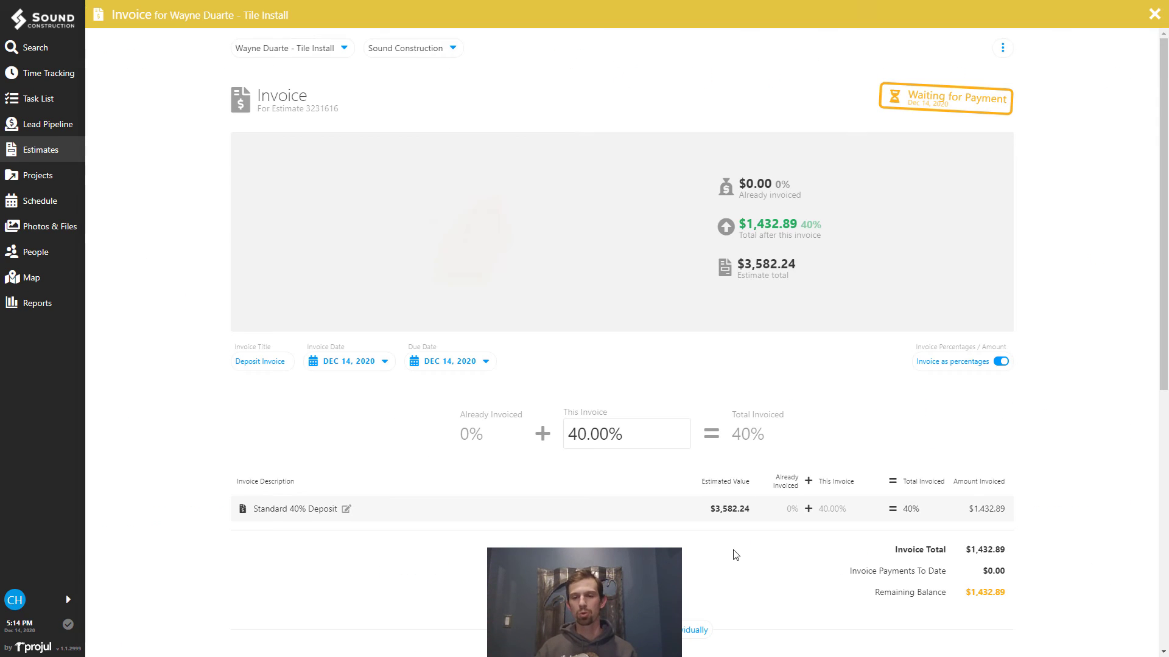
{"action": "scroll", "coordinate": [972, 566], "scroll_direction": "down", "scroll_amount": 3}
{"action": "scroll", "coordinate": [972, 566], "scroll_direction": "down", "scroll_amount": 5}
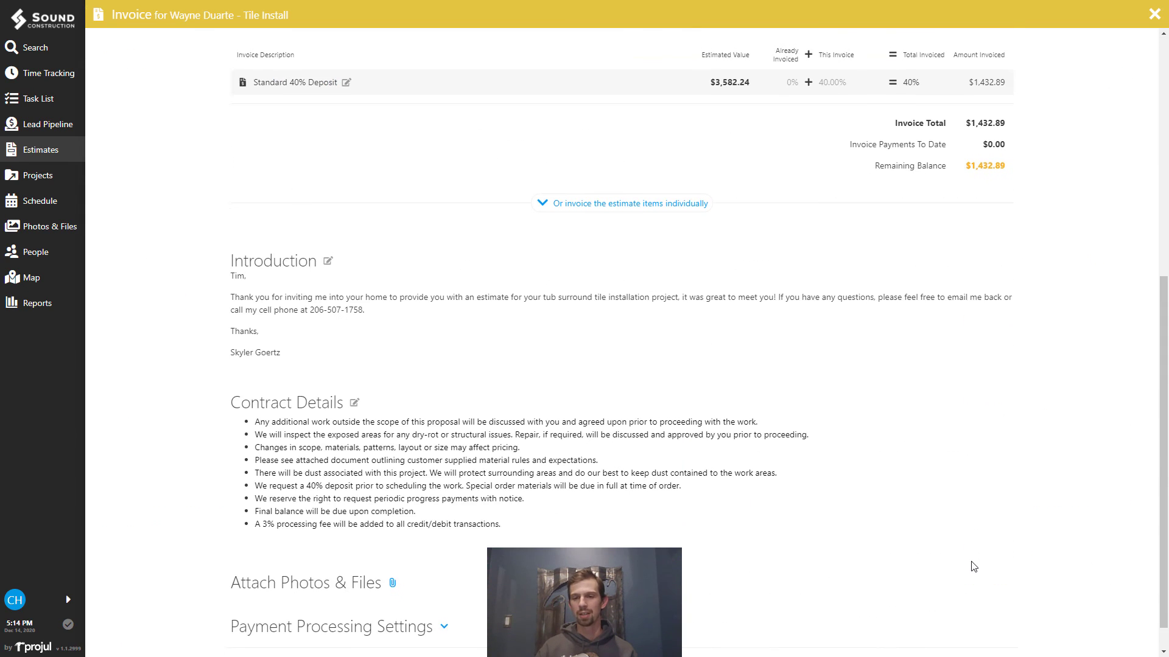
{"action": "left_click", "coordinate": [943, 636]}
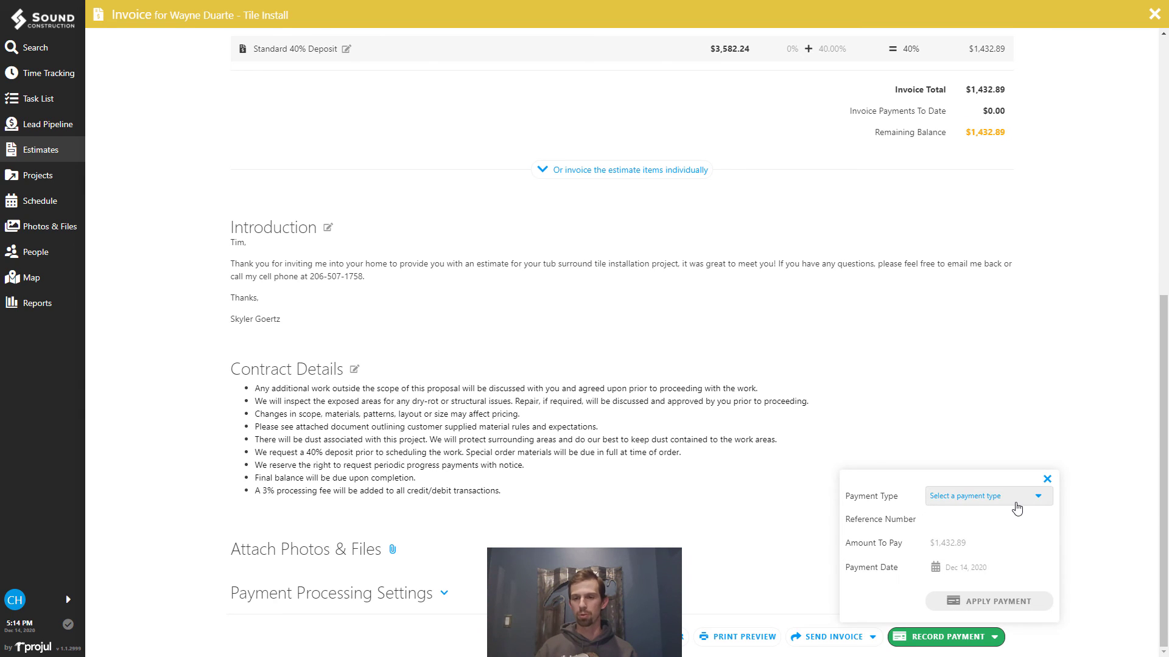
{"action": "left_click", "coordinate": [986, 496]}
{"action": "left_click", "coordinate": [980, 450]}
{"action": "left_click", "coordinate": [948, 529]}
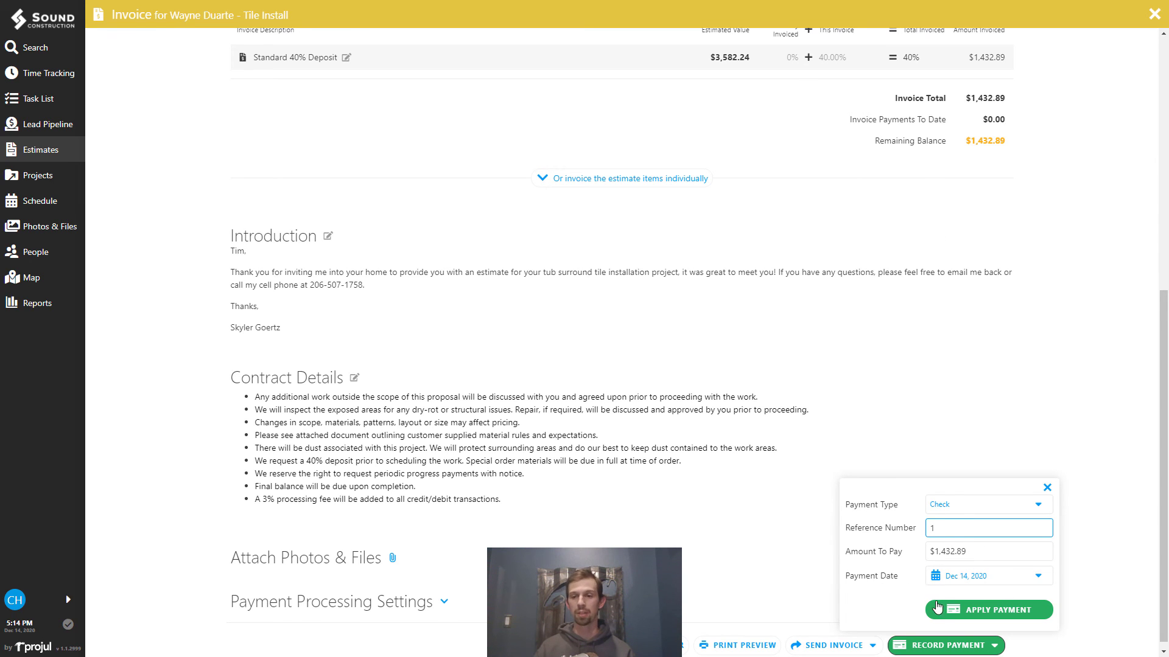
{"action": "left_click", "coordinate": [968, 610]}
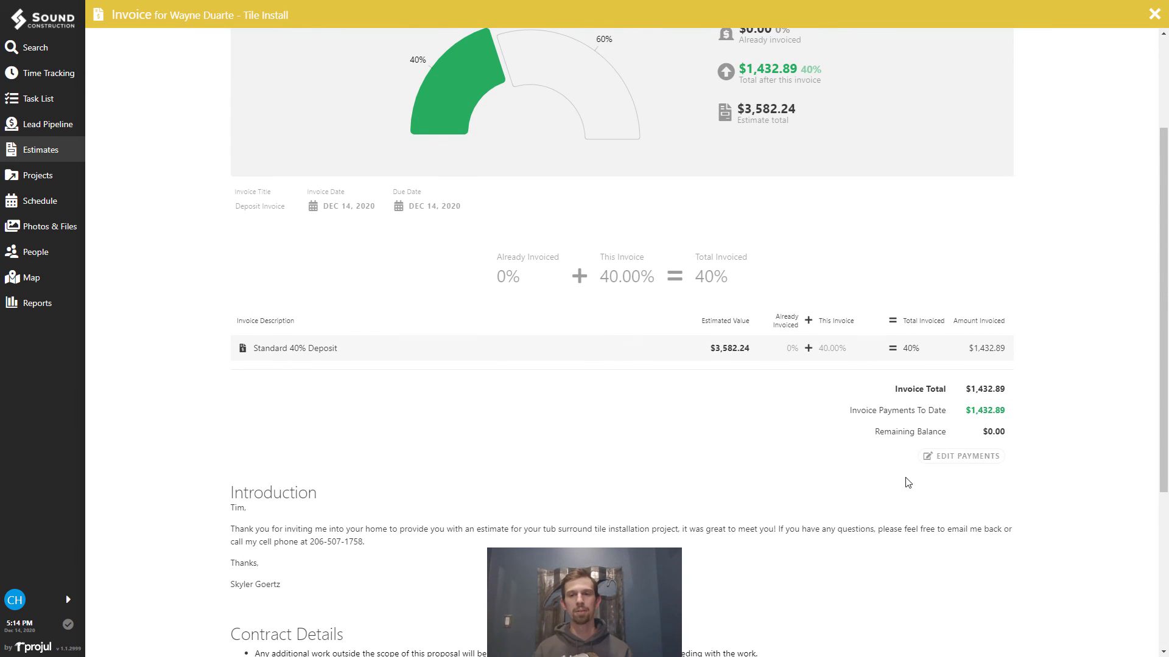
Review the recorded payment details, confirming Paid with a $0.00 remaining balance.
{"action": "left_click", "coordinate": [923, 462]}
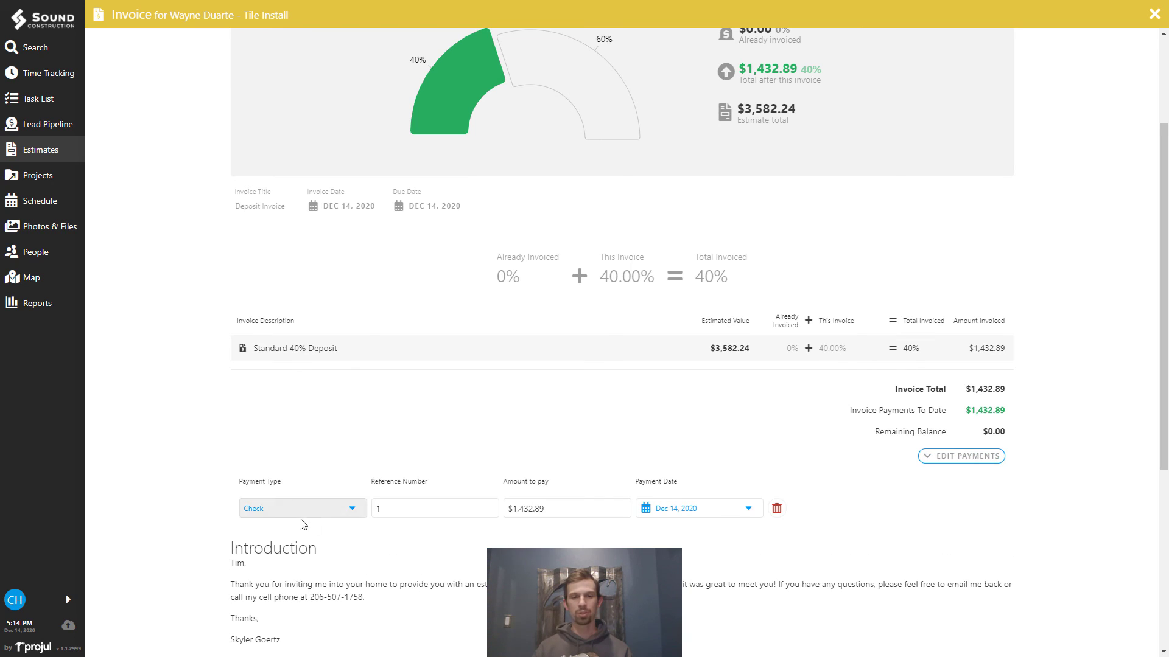
{"action": "left_click", "coordinate": [963, 458]}
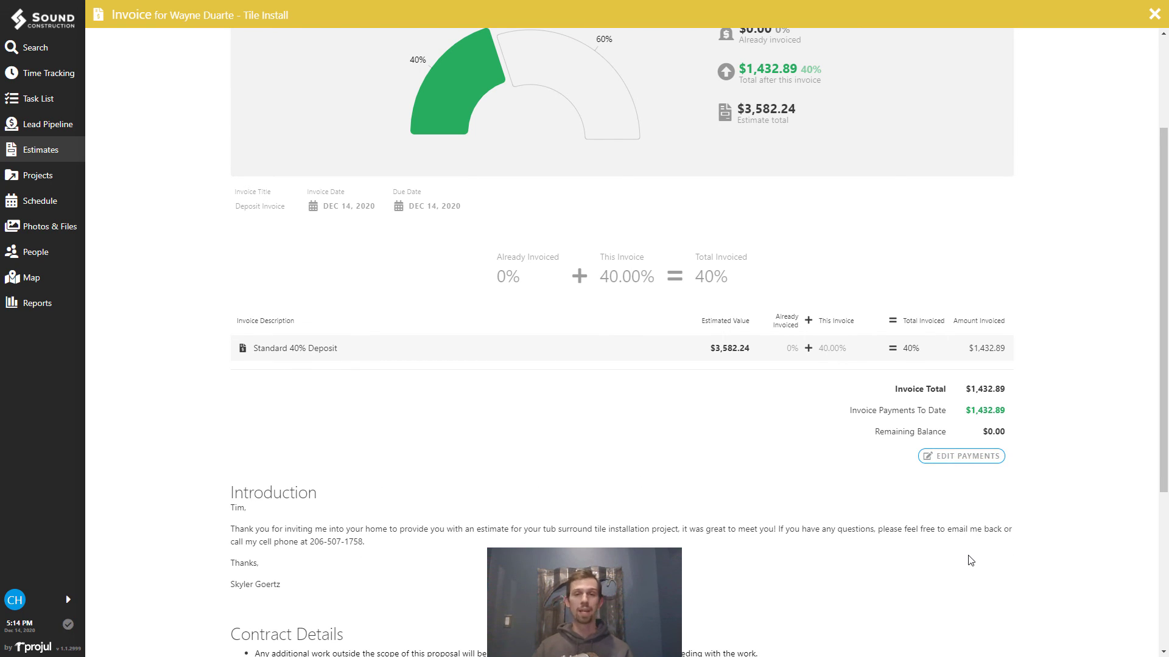
{"action": "scroll", "coordinate": [1051, 235], "scroll_direction": "up", "scroll_amount": 1}
{"action": "scroll", "coordinate": [1068, 162], "scroll_direction": "up", "scroll_amount": 2}
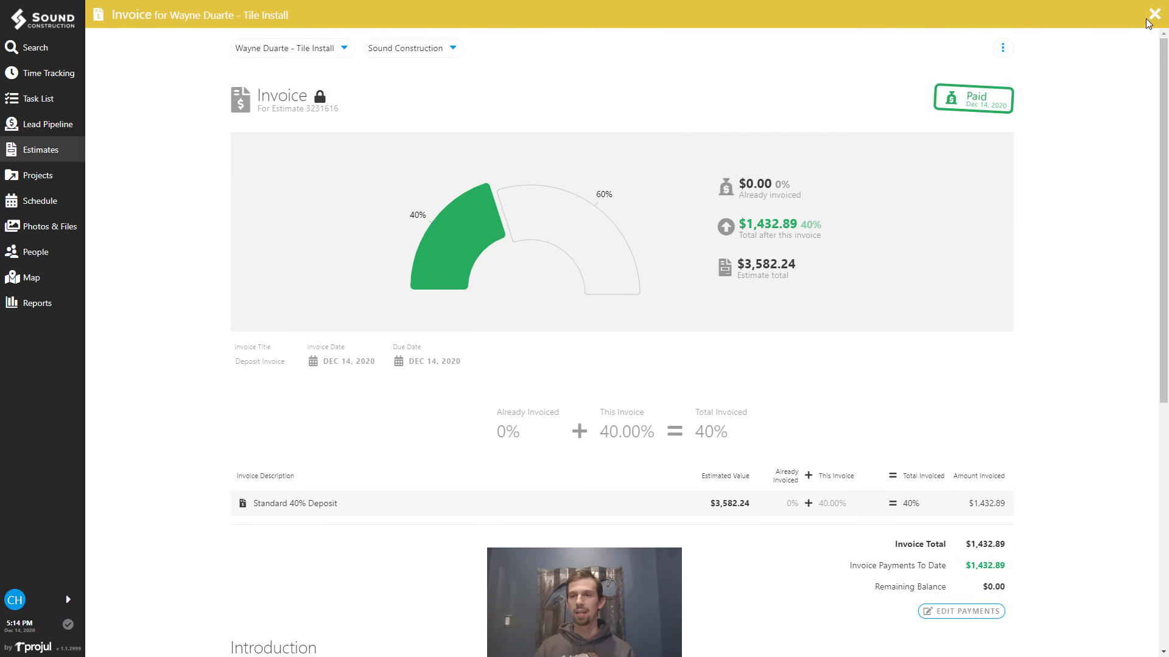
Close the paid invoice, start and discard another invoice for the estimate, and return to the overview top.
{"action": "left_click", "coordinate": [1153, 16]}
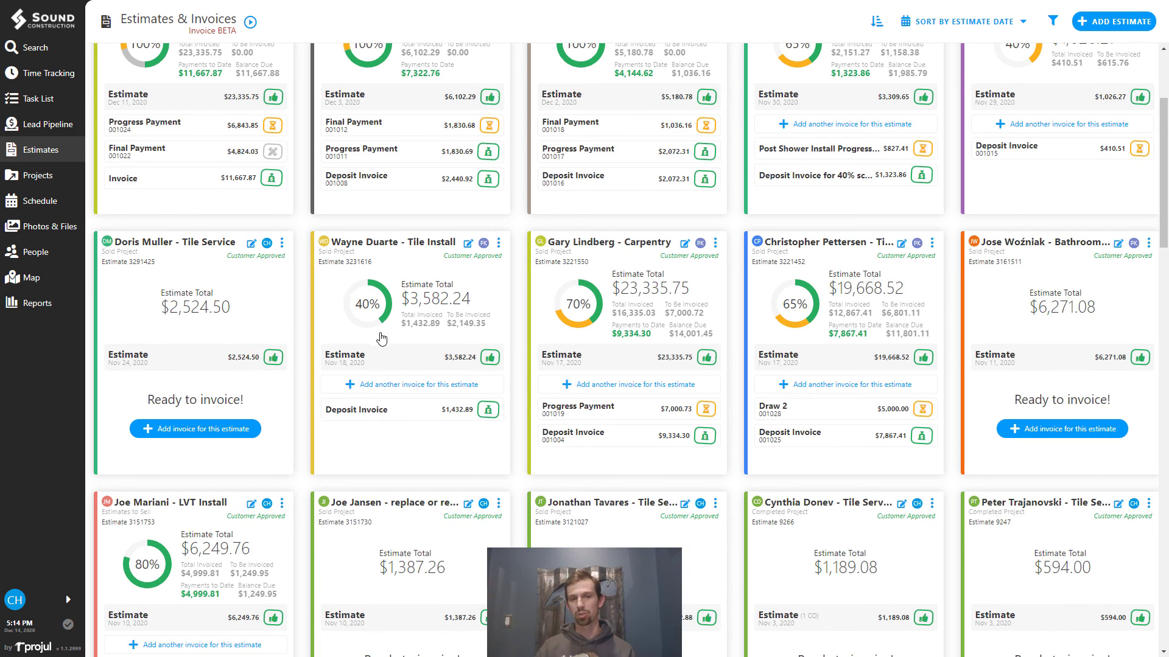
{"action": "left_click", "coordinate": [355, 385]}
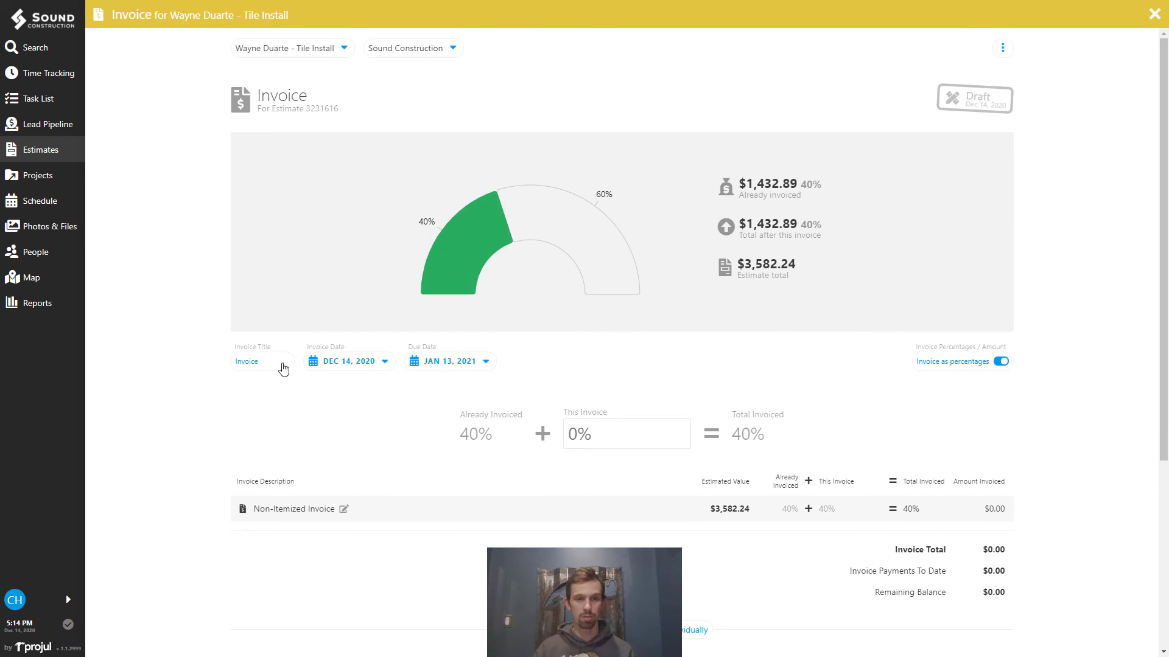
{"action": "left_click", "coordinate": [1153, 14]}
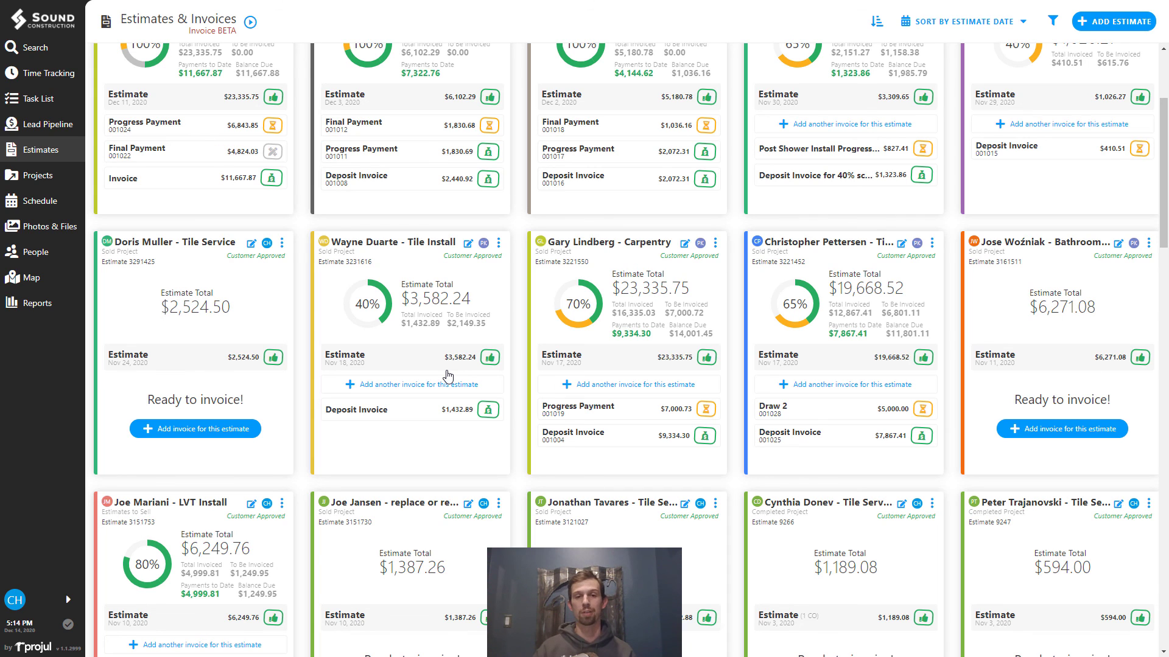
{"action": "scroll", "coordinate": [475, 365], "scroll_direction": "up", "scroll_amount": 3}
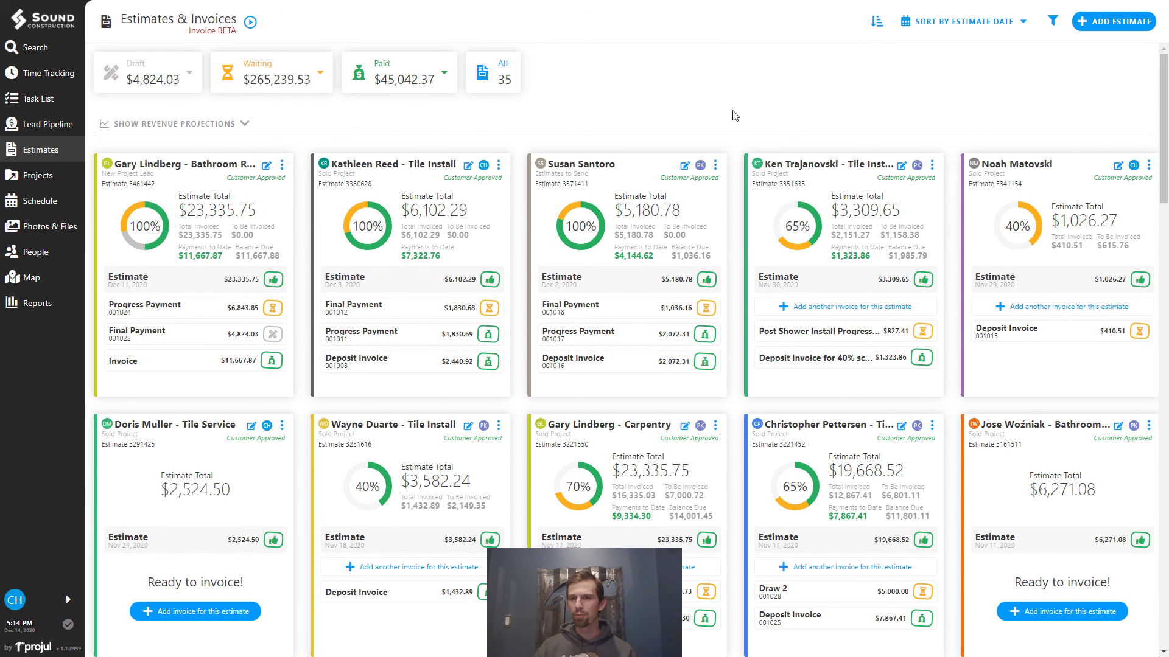